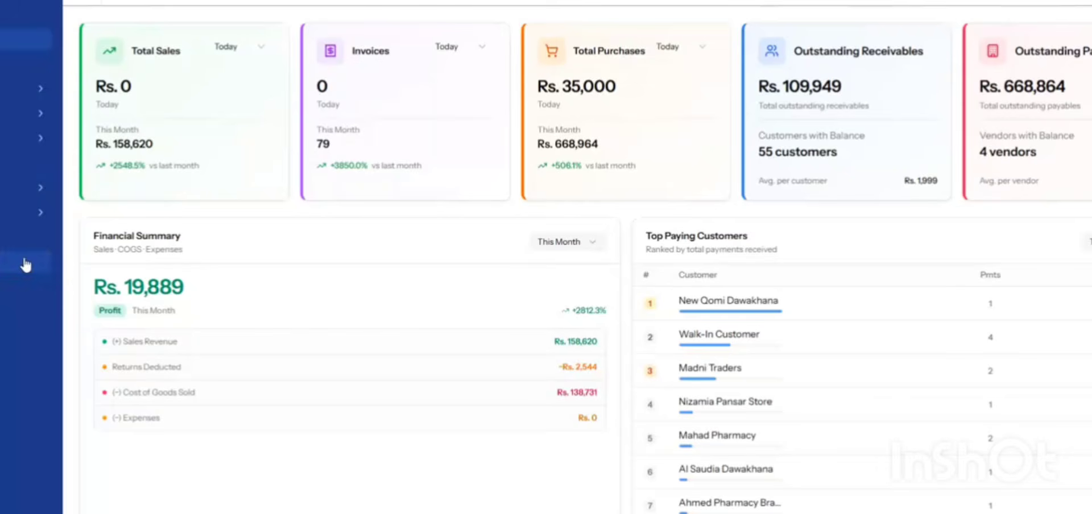
# Step: Open the product list, filter it to the Raw Material category and check the category of the listed items
pyautogui.click(3, 89)
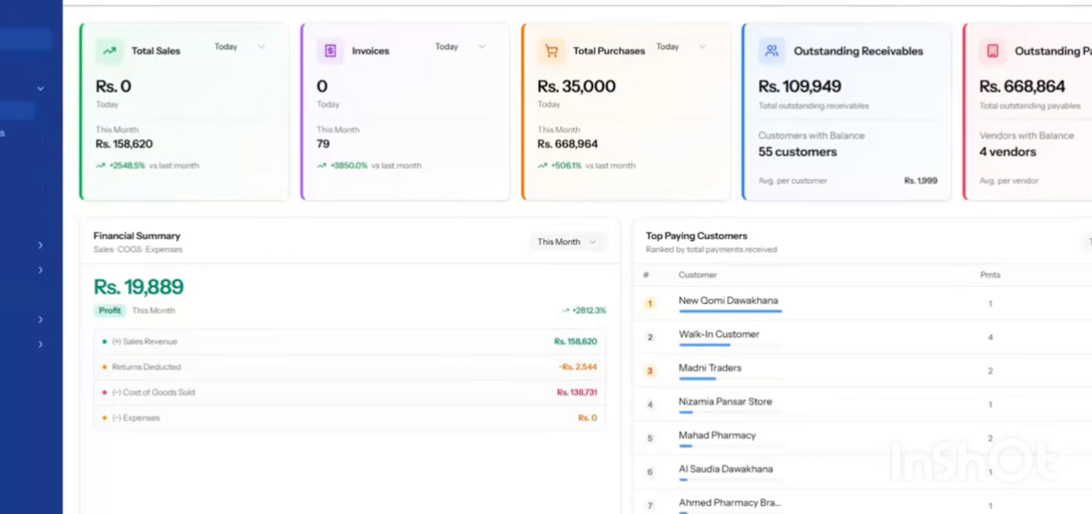
pyautogui.click(3, 110)
pyautogui.click(329, 23)
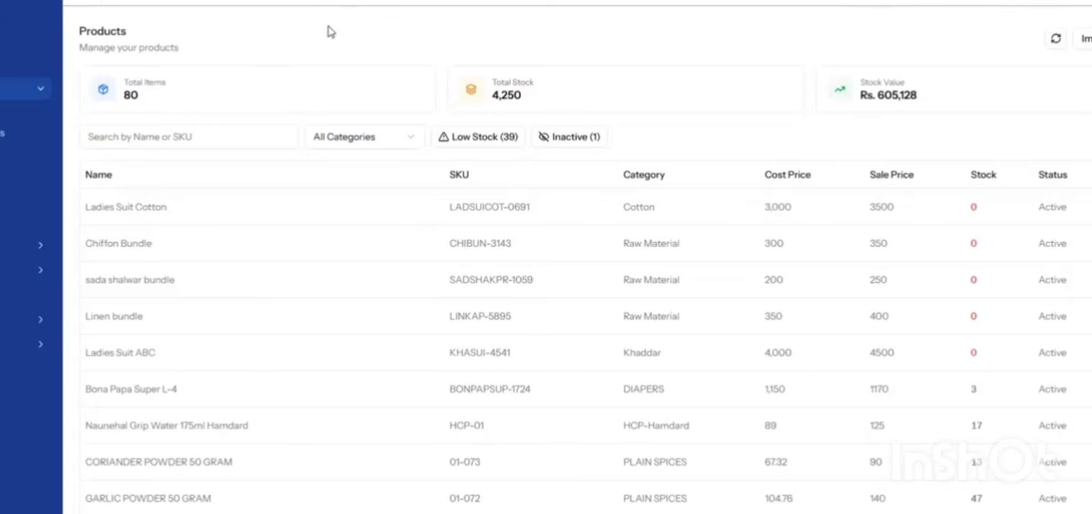
pyautogui.click(345, 142)
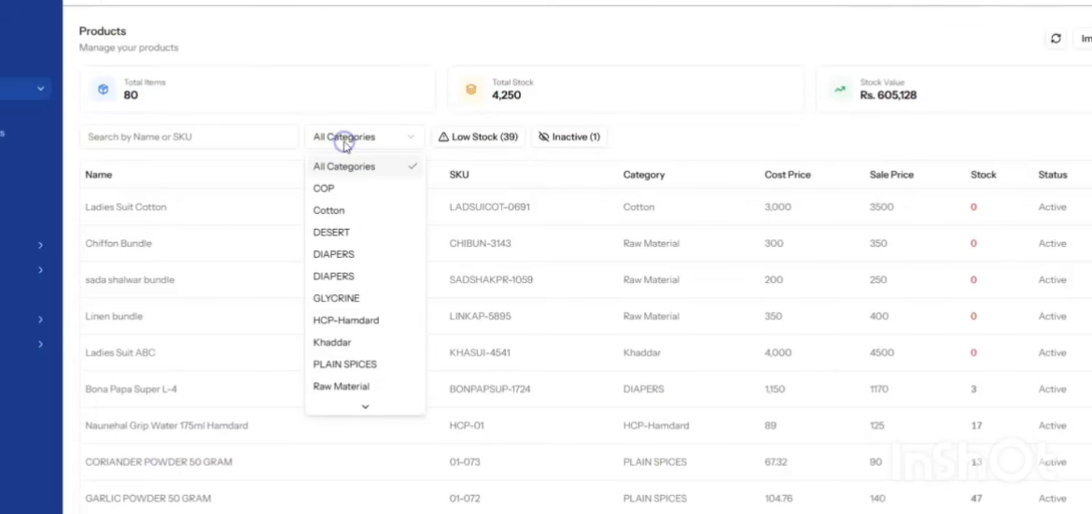
pyautogui.click(335, 387)
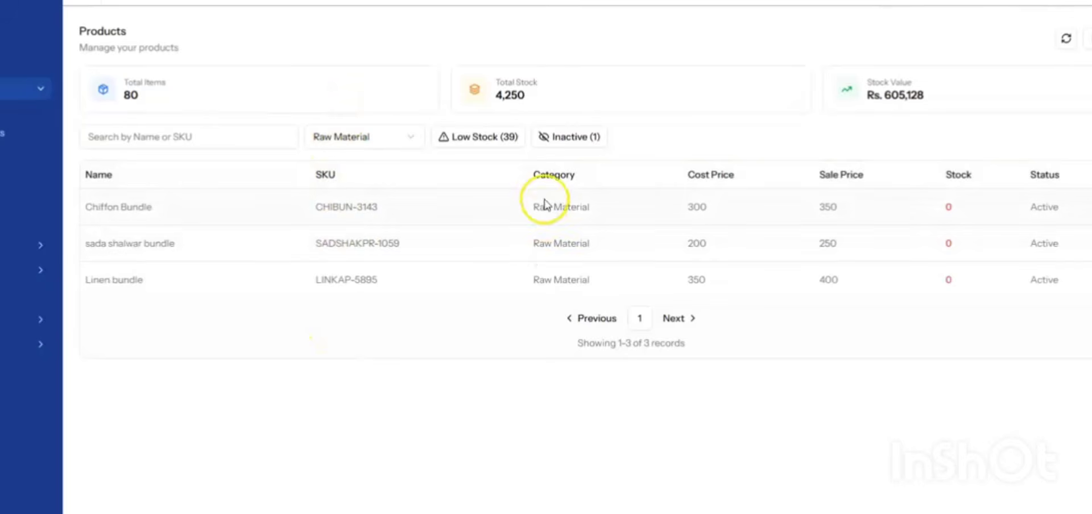
pyautogui.moveTo(535, 206); pyautogui.dragTo(592, 212)
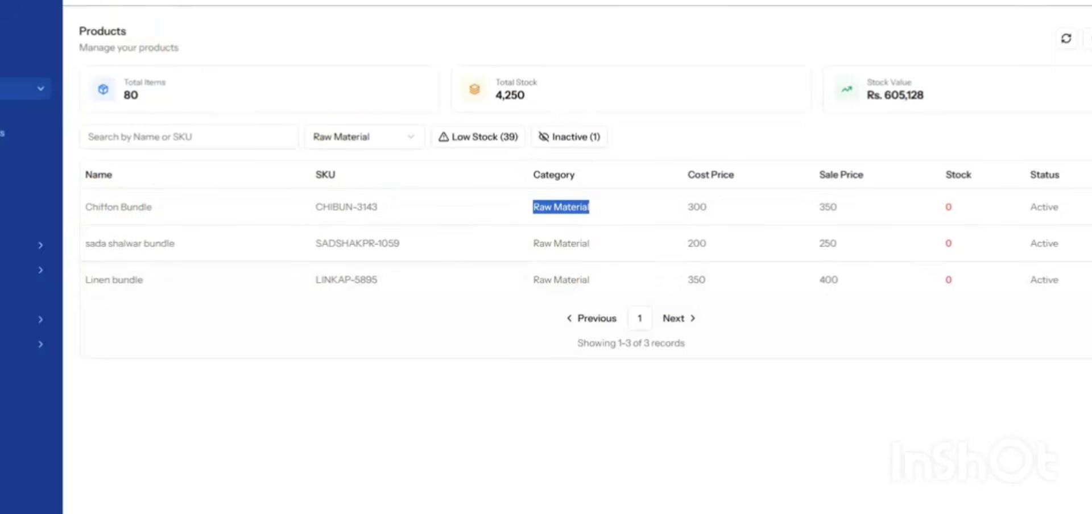
pyautogui.click(667, 45)
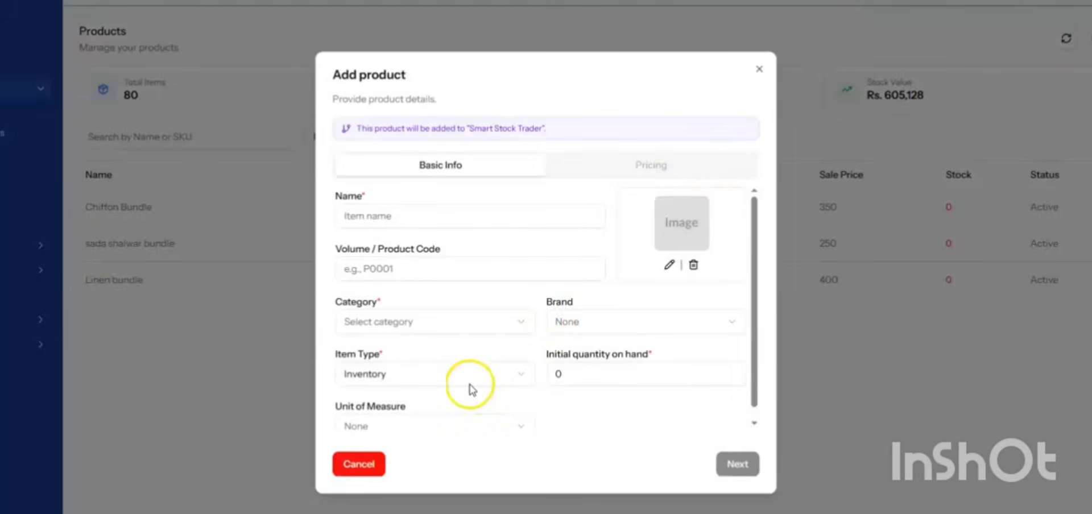
pyautogui.click(420, 324)
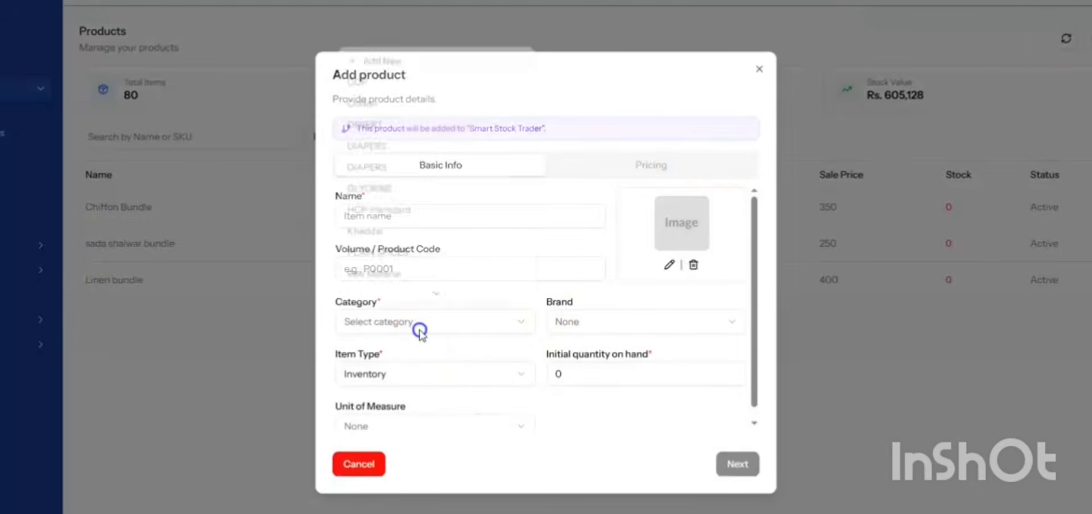
pyautogui.click(370, 276)
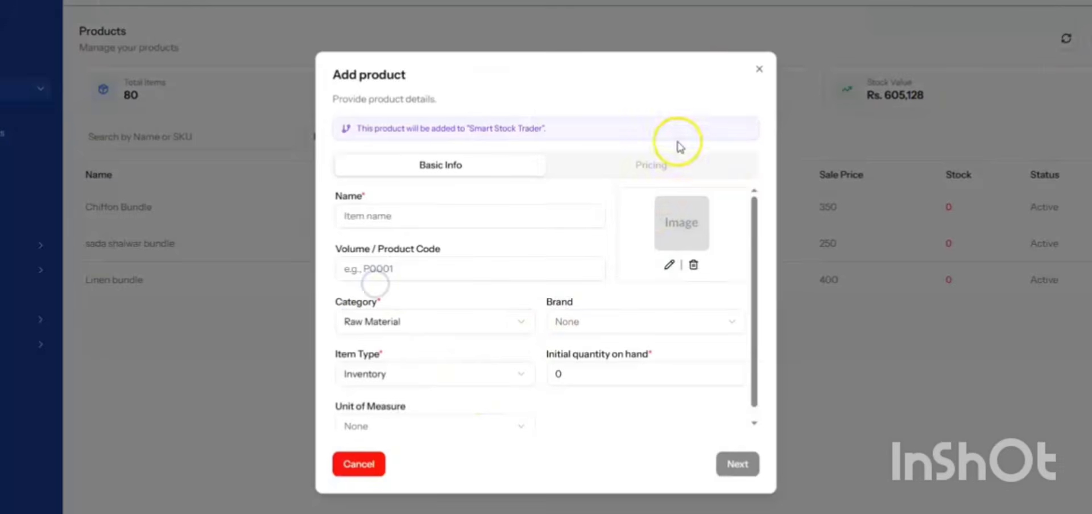
pyautogui.click(759, 69)
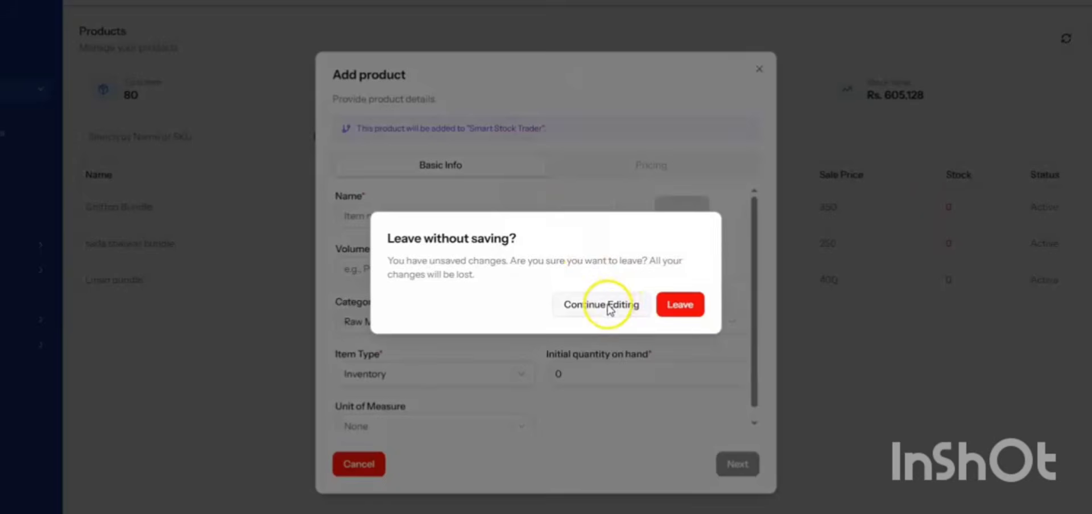
pyautogui.click(678, 304)
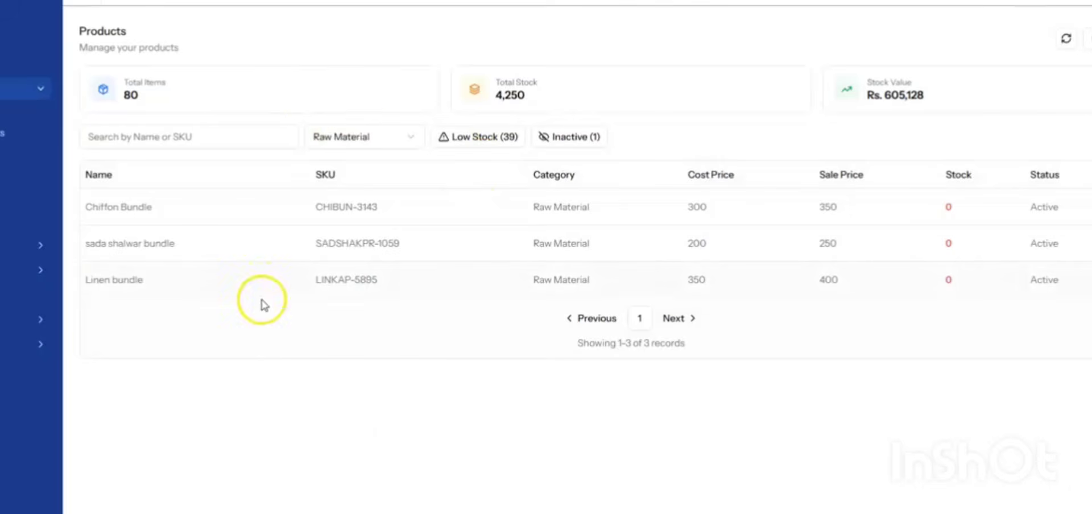
# Step: Filter the product list to the Khaddar category and look at the finished product Ladies Suit ABC
pyautogui.click(372, 139)
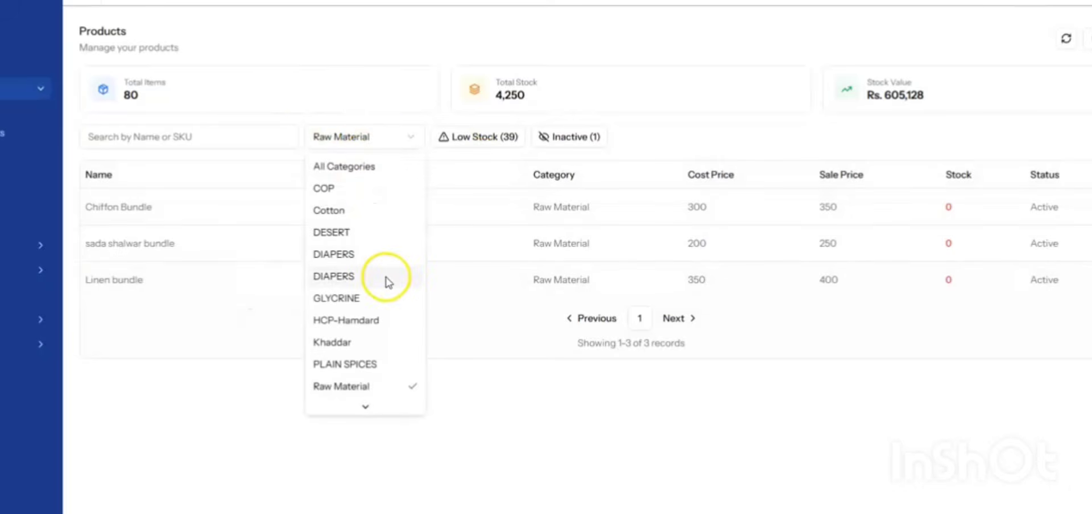
pyautogui.click(340, 342)
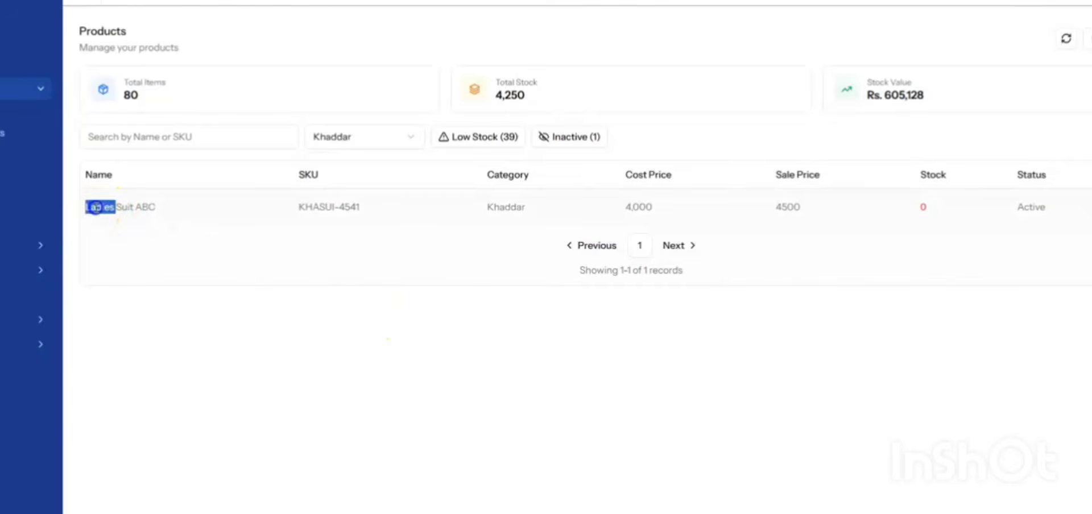
pyautogui.doubleClick(143, 206)
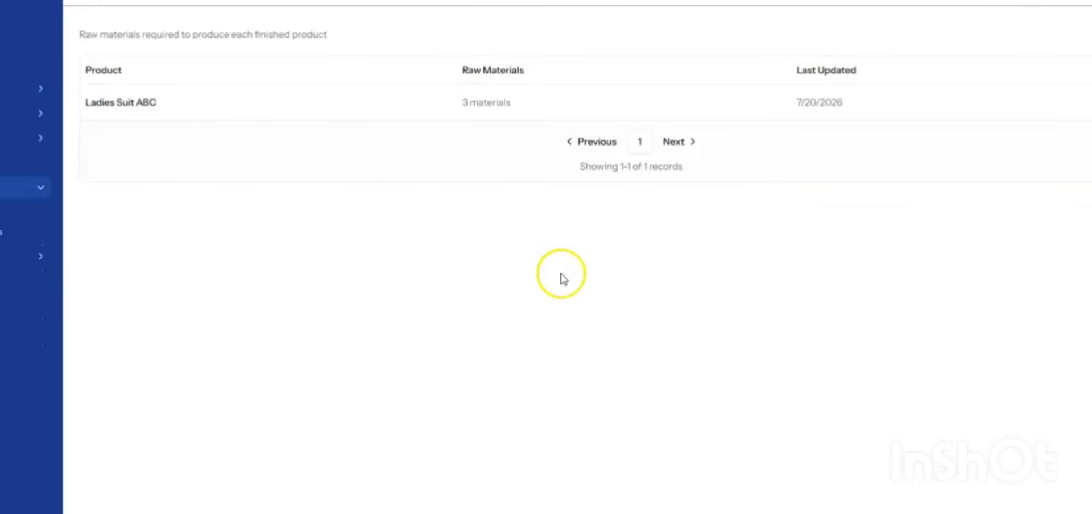
# Step: Create a purchase order with Chiffon Bundle as its first line and a quantity of 500
pyautogui.click(11, 138)
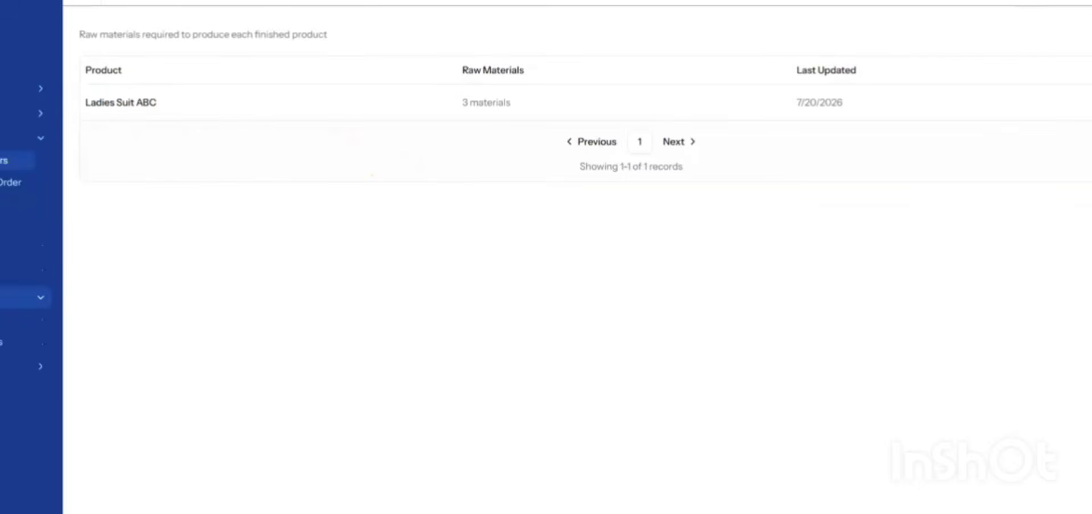
pyautogui.click(26, 163)
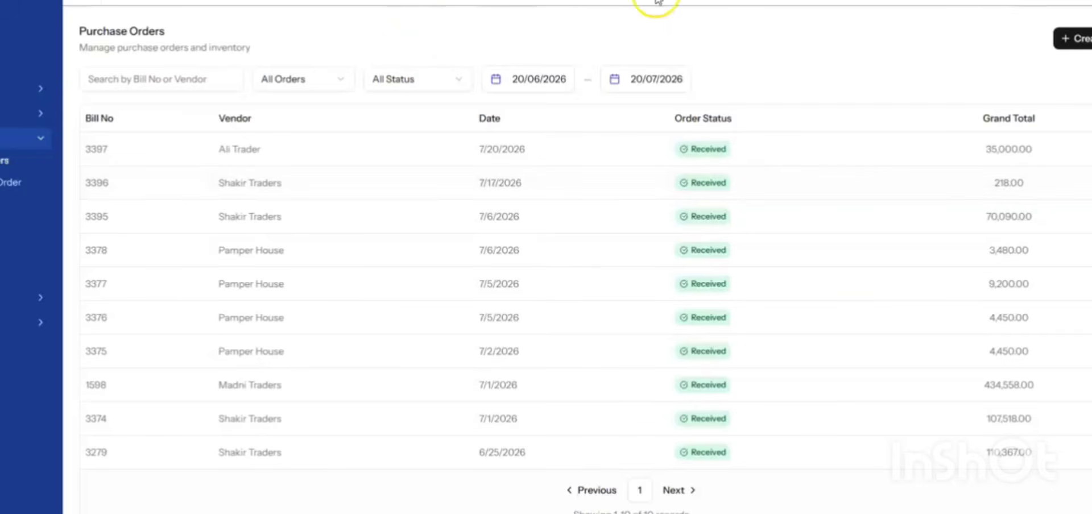
pyautogui.click(1071, 38)
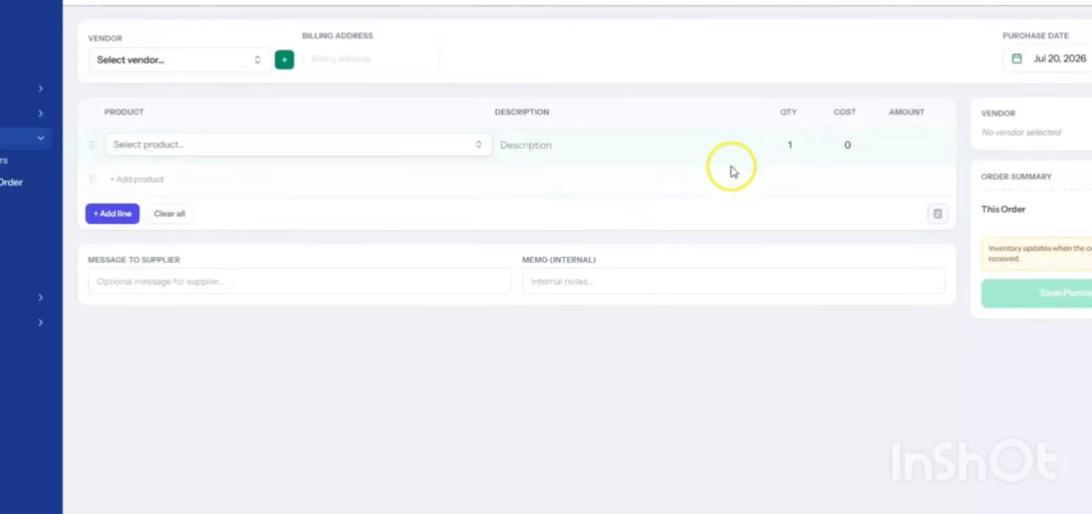
pyautogui.click(190, 144)
pyautogui.write('chif')
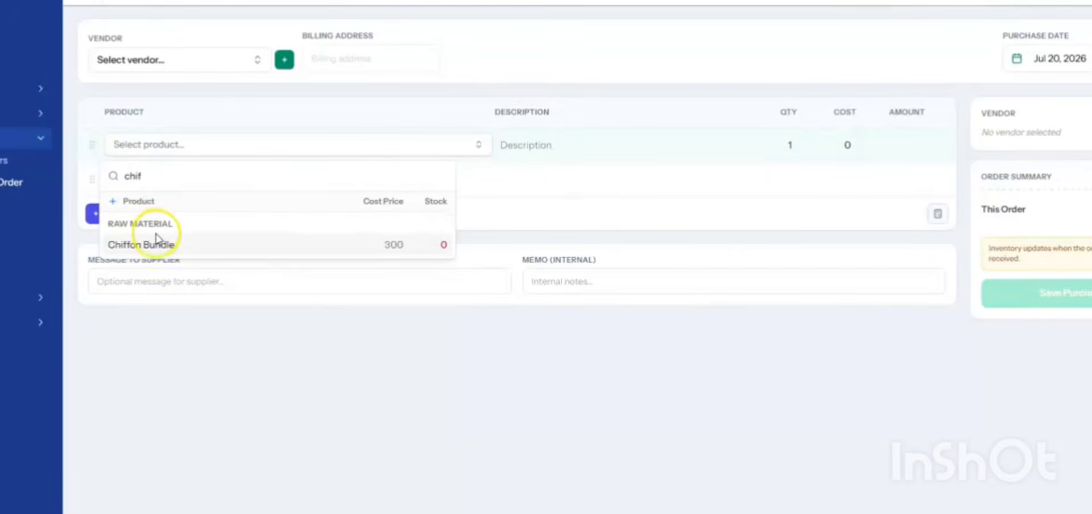
pyautogui.click(156, 242)
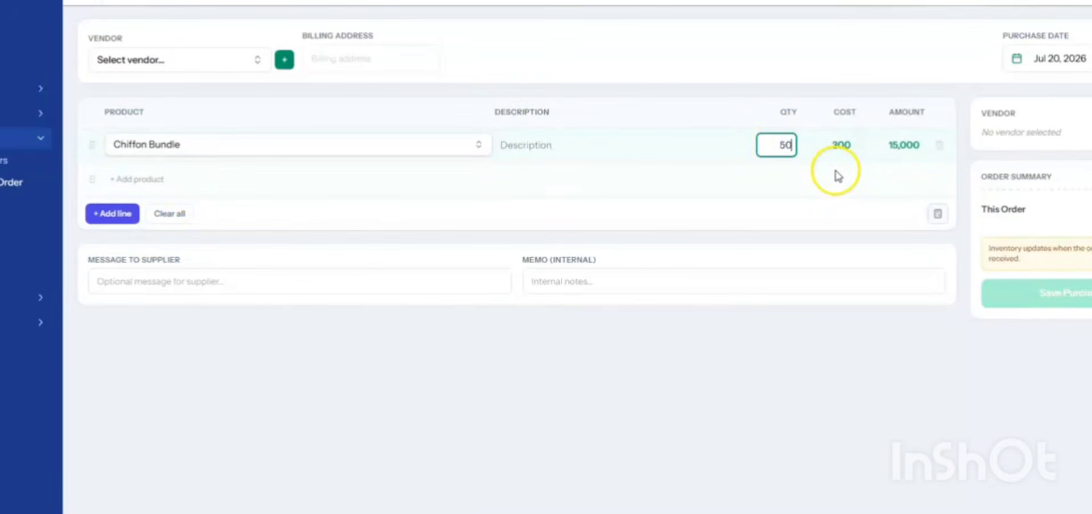
# Step: Add sada shalwar bundle to the purchase order with a quantity of 300
pyautogui.click(112, 214)
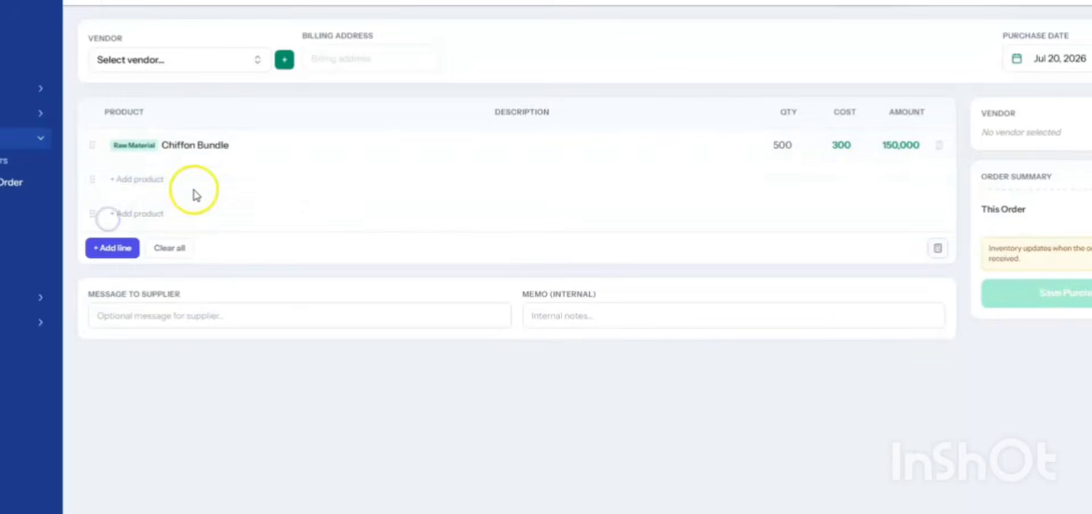
pyautogui.click(193, 185)
pyautogui.write('sada')
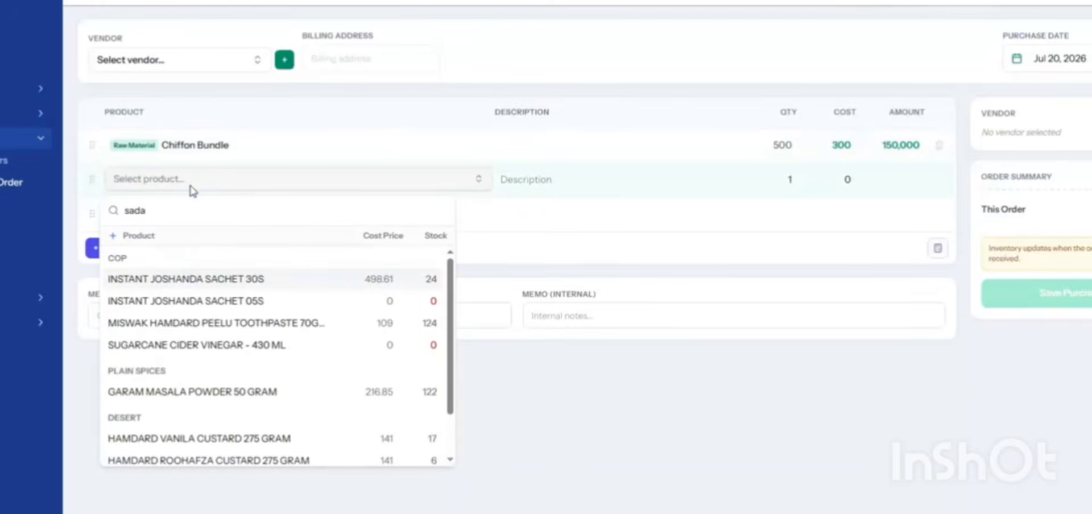
pyautogui.click(149, 391)
pyautogui.click(755, 182)
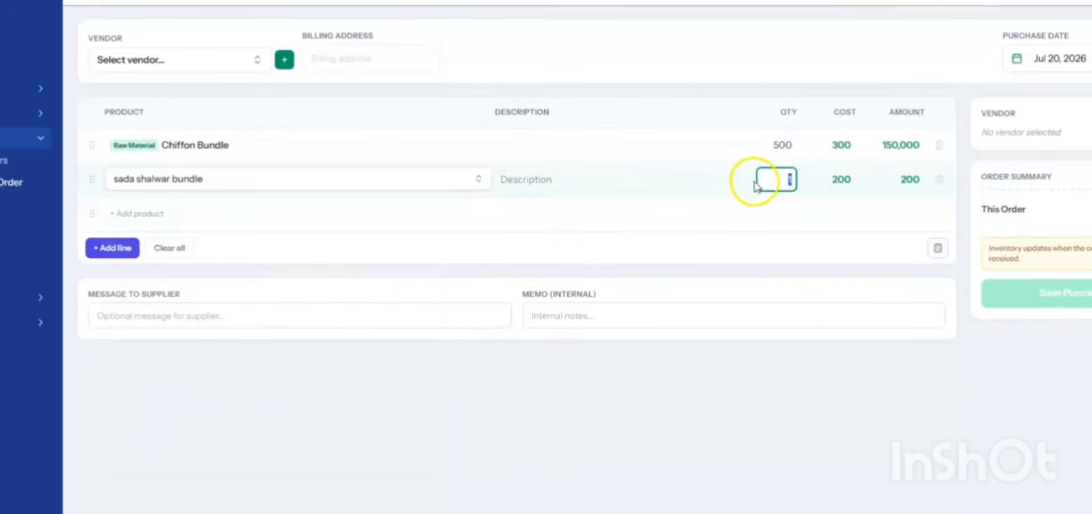
pyautogui.write('300')
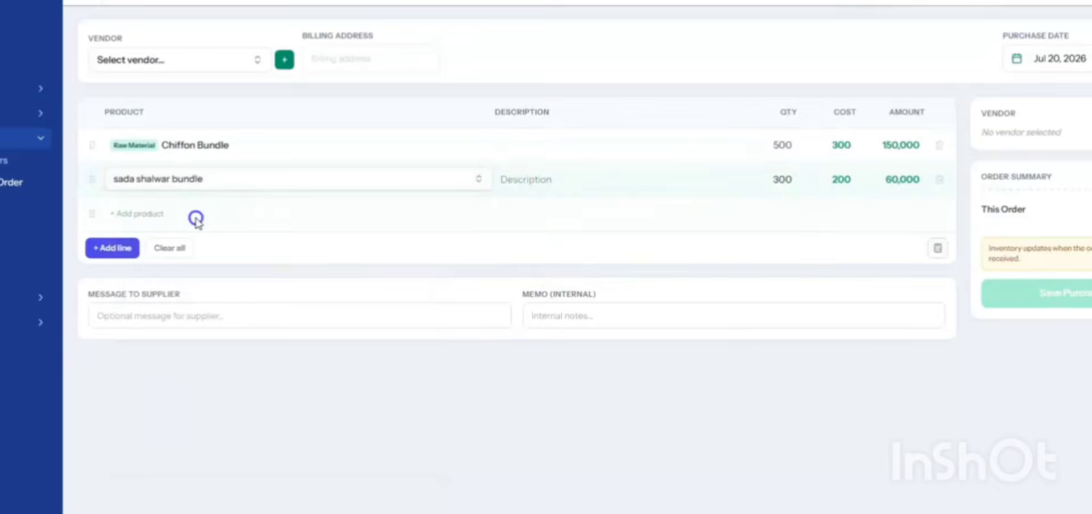
# Step: Add Linen bundle as the third line of the purchase order with a quantity of 300
pyautogui.click(195, 217)
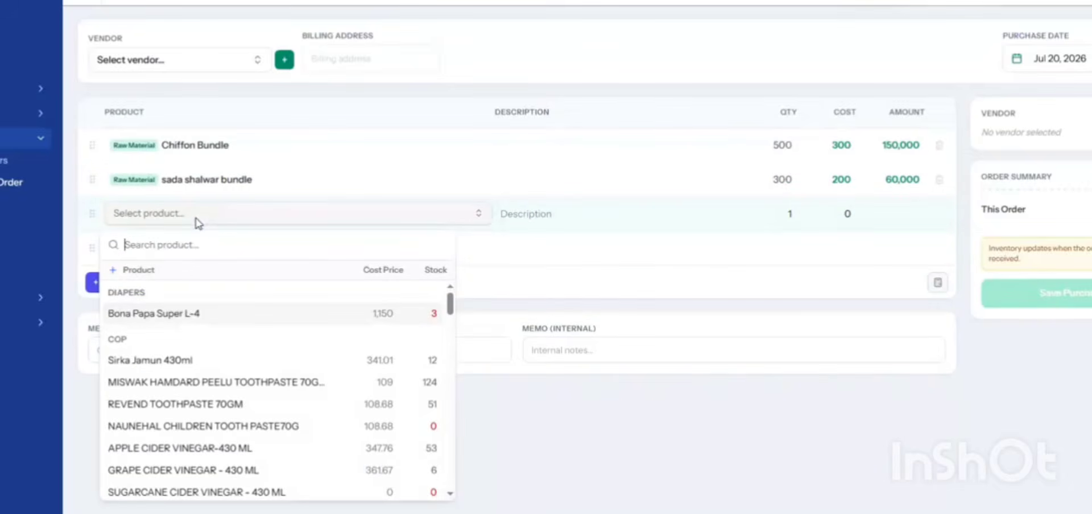
pyautogui.scroll(-20, 385, 409)
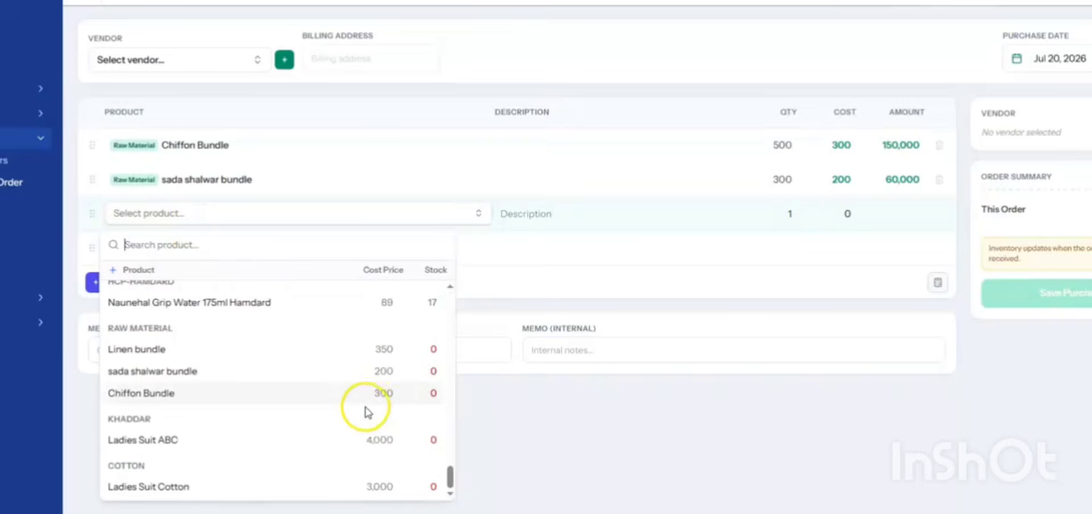
pyautogui.click(151, 341)
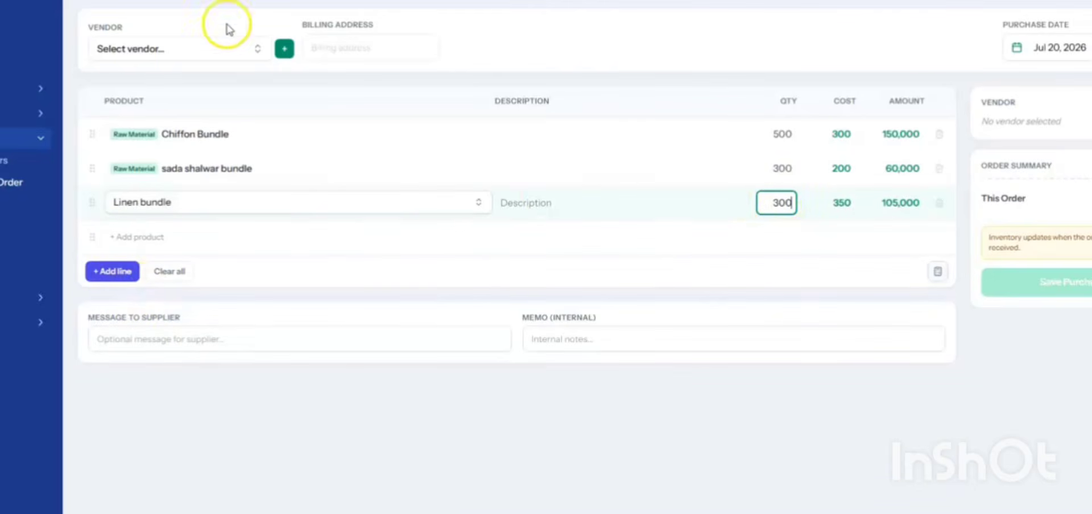
# Step: Save the purchase order with Ali Trader as the vendor and mark it as received
pyautogui.click(182, 43)
pyautogui.click(145, 217)
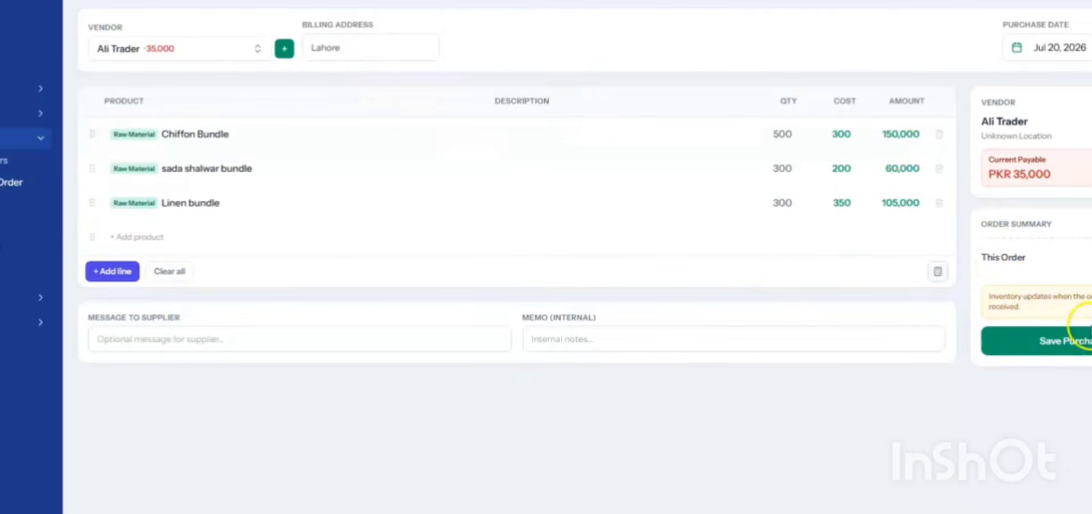
pyautogui.click(1072, 343)
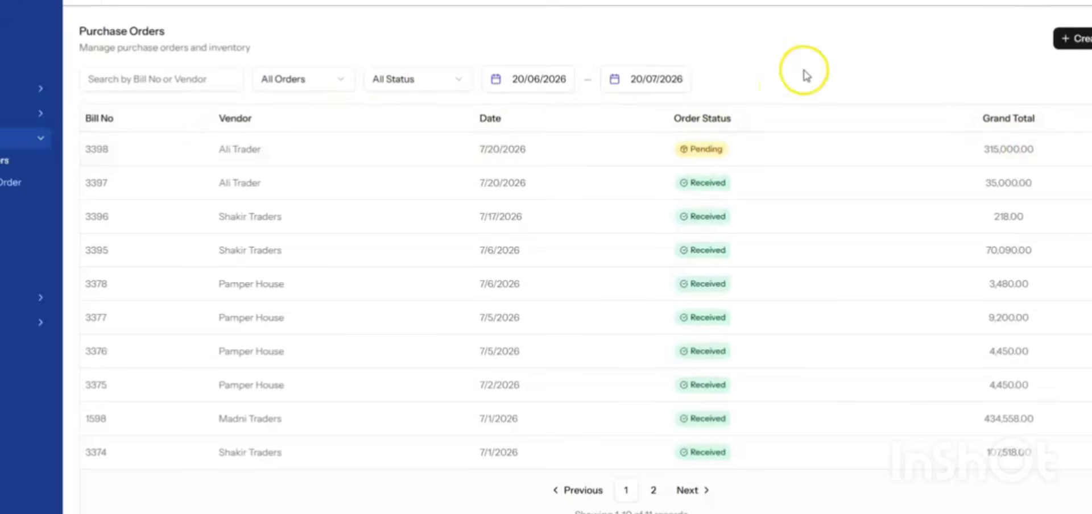
pyautogui.click(1090, 149)
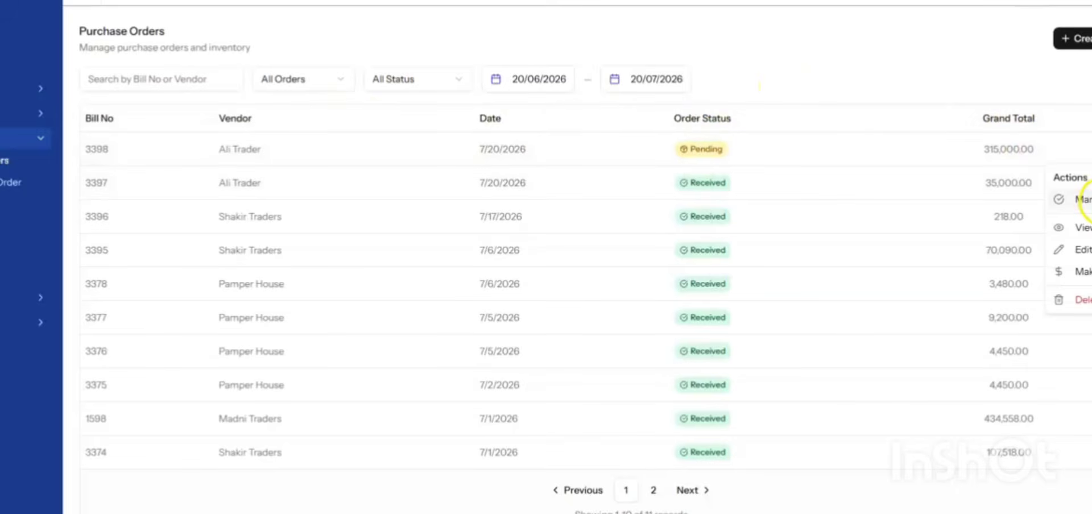
pyautogui.click(1090, 200)
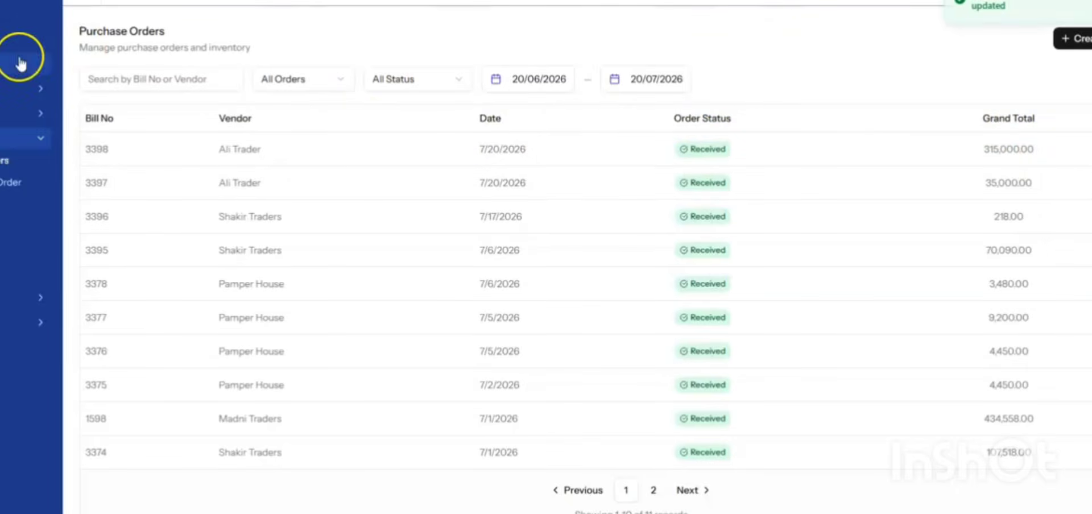
# Step: Check the stock of Chiffon Bundle, sada shalwar bundle, Linen bundle and Ladies Suit Cotton in the product list
pyautogui.click(3, 89)
pyautogui.click(3, 110)
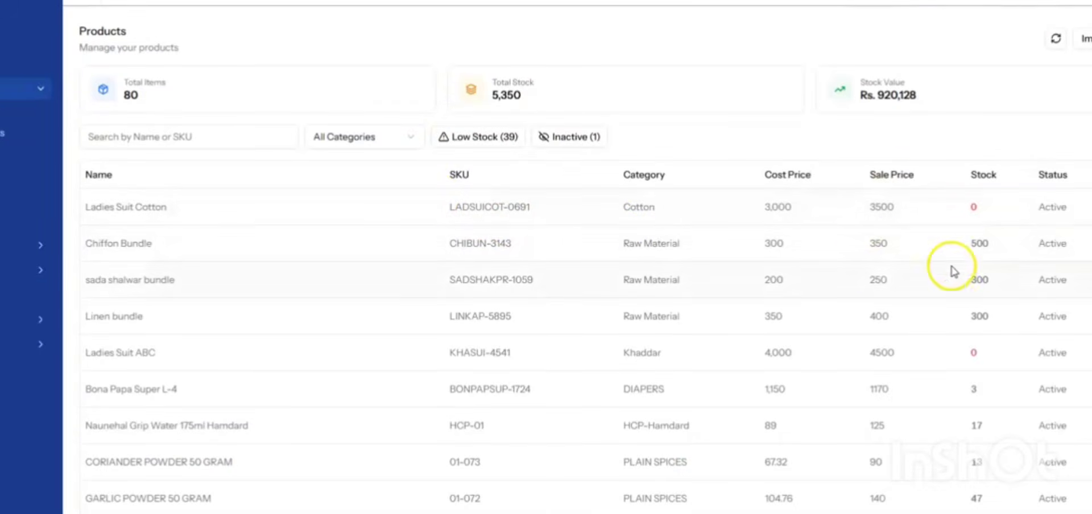
pyautogui.doubleClick(979, 243)
pyautogui.doubleClick(979, 280)
pyautogui.doubleClick(979, 317)
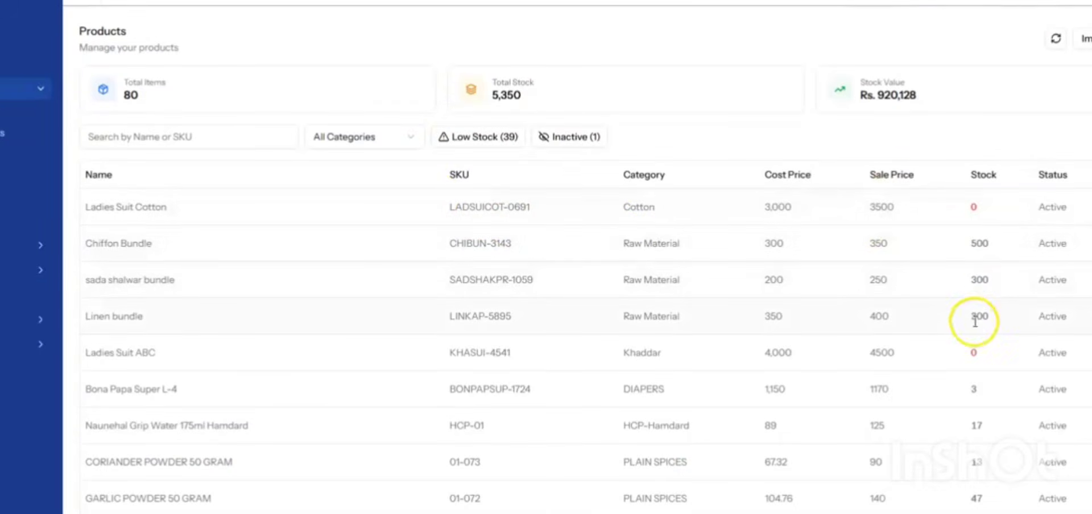
pyautogui.click(147, 193)
pyautogui.doubleClick(145, 207)
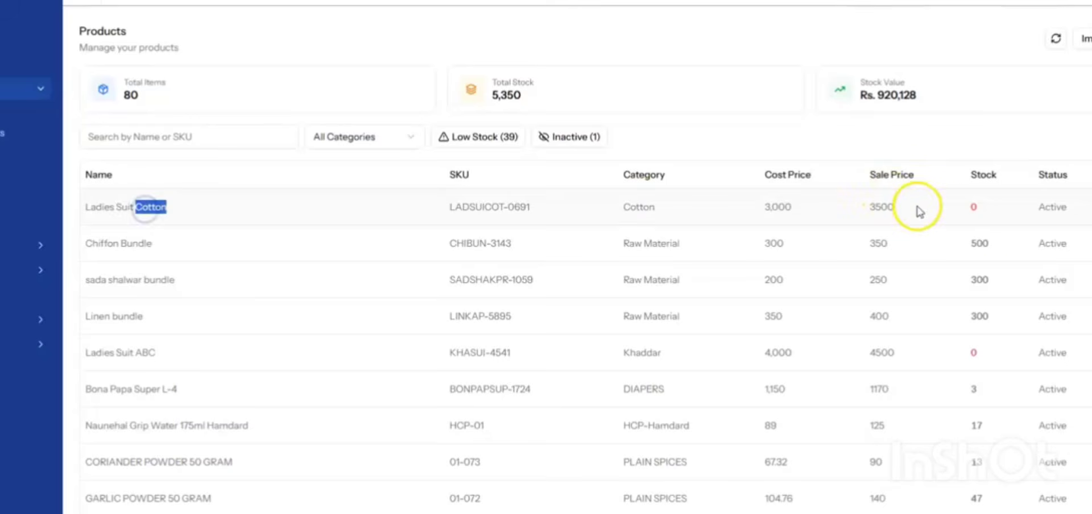
pyautogui.doubleClick(973, 207)
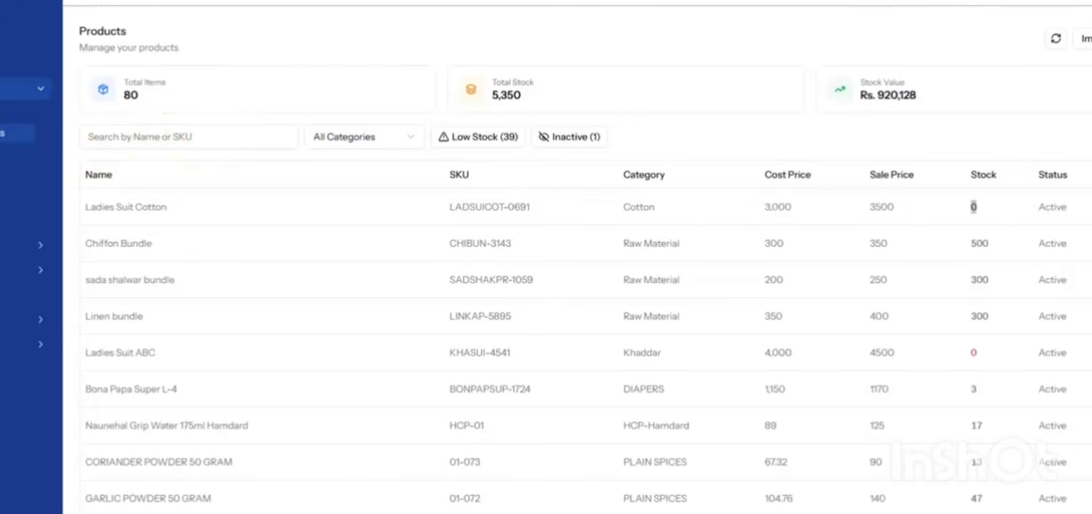
# Step: Delete the existing bill of materials for Ladies Suit ABC
pyautogui.click(11, 319)
pyautogui.click(11, 342)
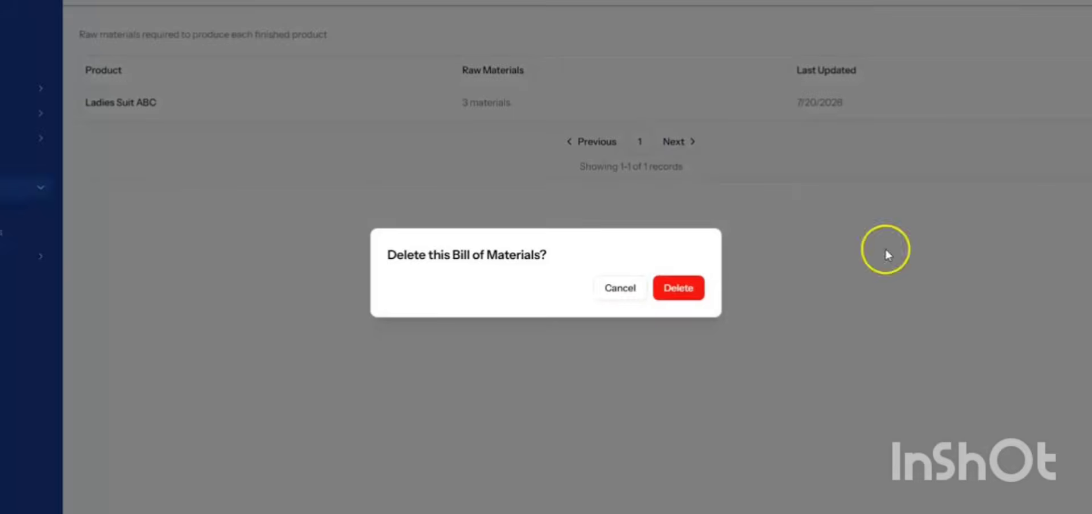
pyautogui.click(688, 288)
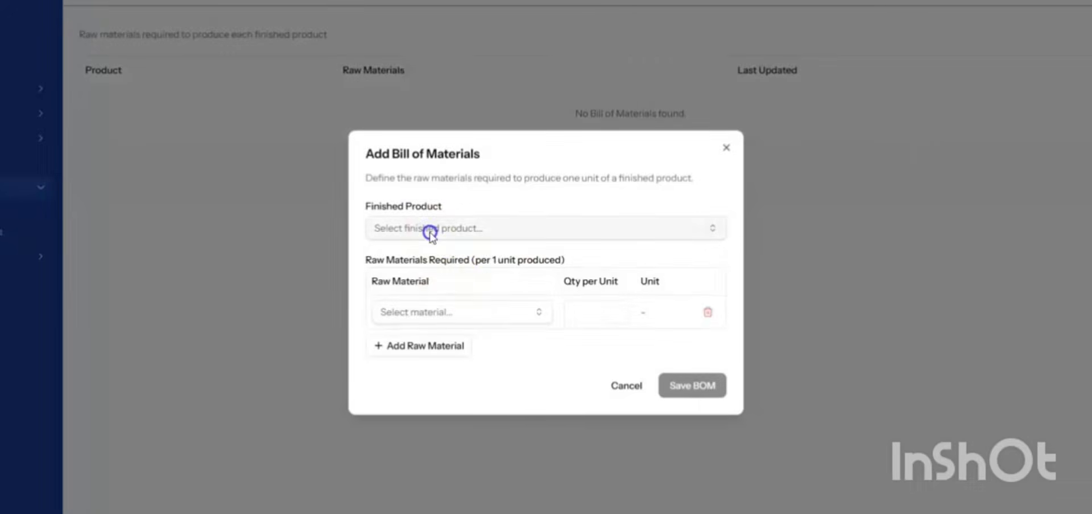
# Step: Choose Ladies Suit ABC as the finished product of the new bill of materials
pyautogui.click(428, 230)
pyautogui.write('la')
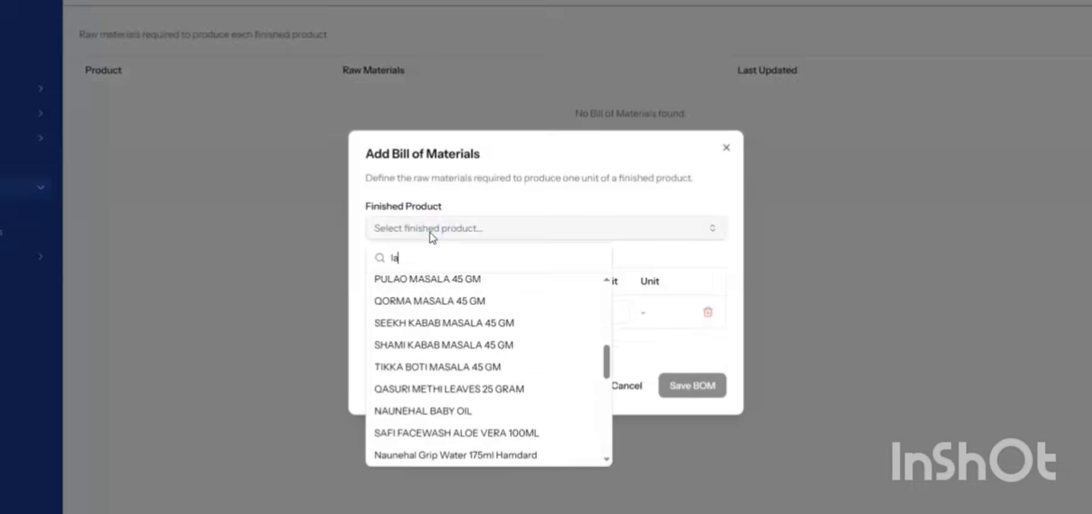
pyautogui.write('die')
pyautogui.click(422, 288)
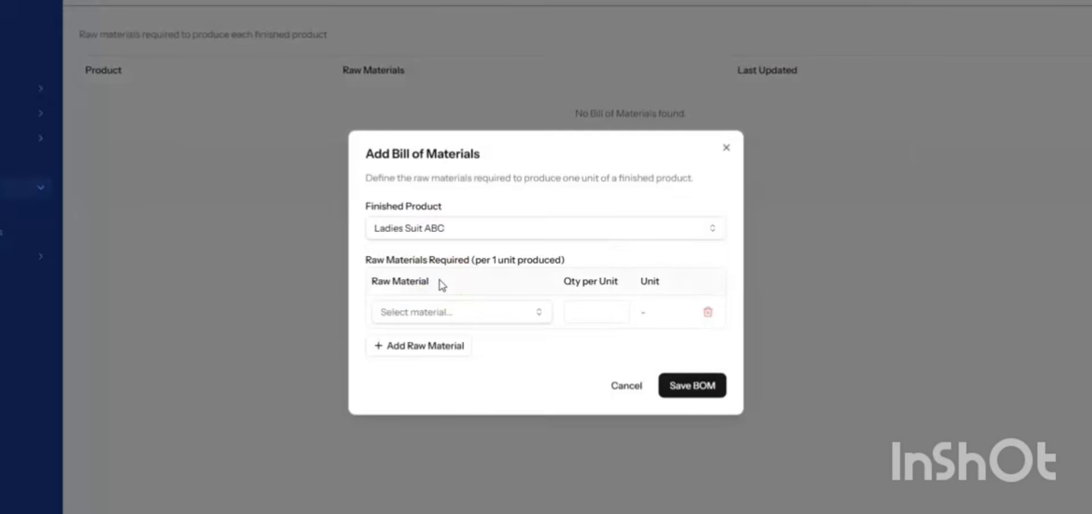
# Step: Add Chiffon Bundle, Linen bundle and sada shalwar bundle as the required raw materials
pyautogui.click(419, 310)
pyautogui.click(410, 370)
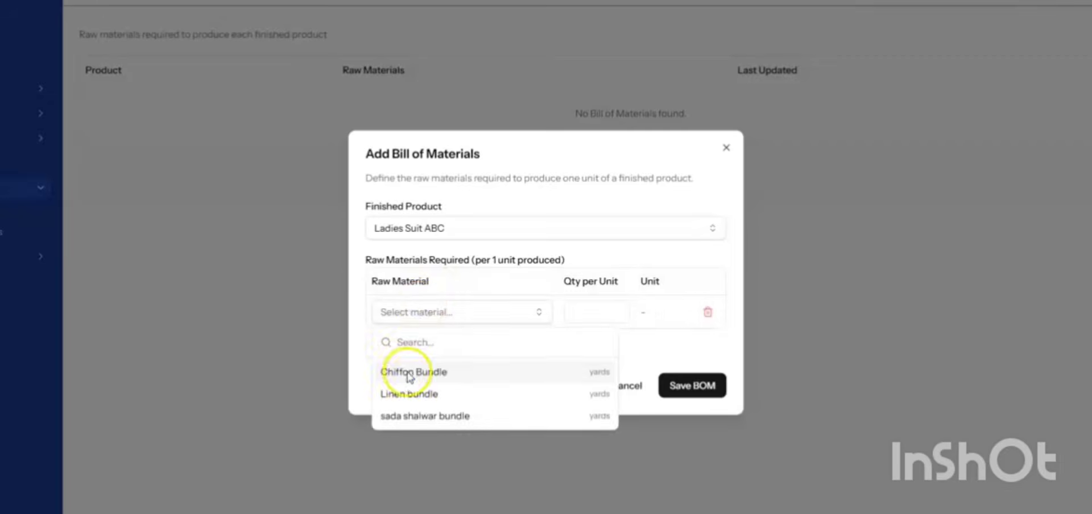
pyautogui.click(419, 344)
pyautogui.click(419, 329)
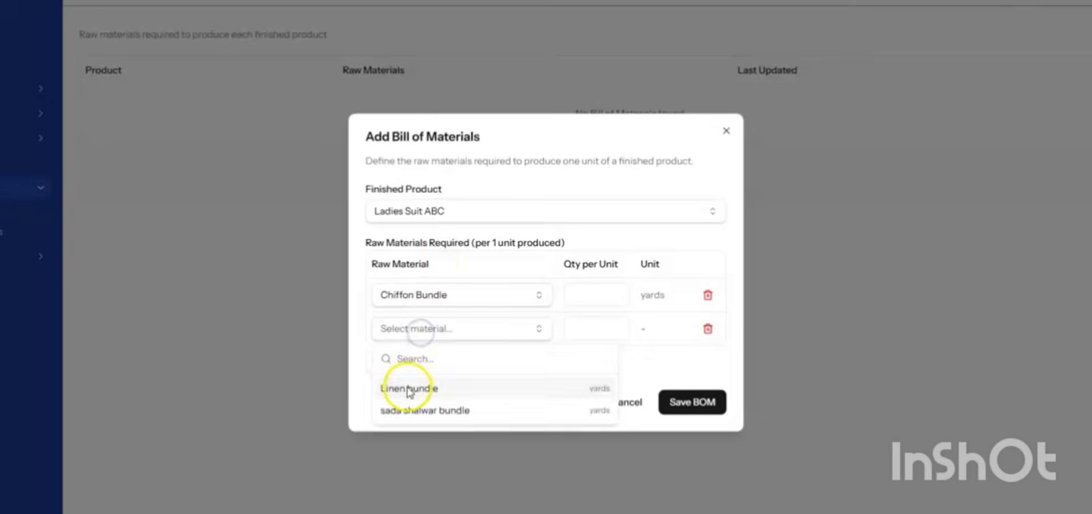
pyautogui.click(409, 385)
pyautogui.click(418, 364)
pyautogui.click(409, 378)
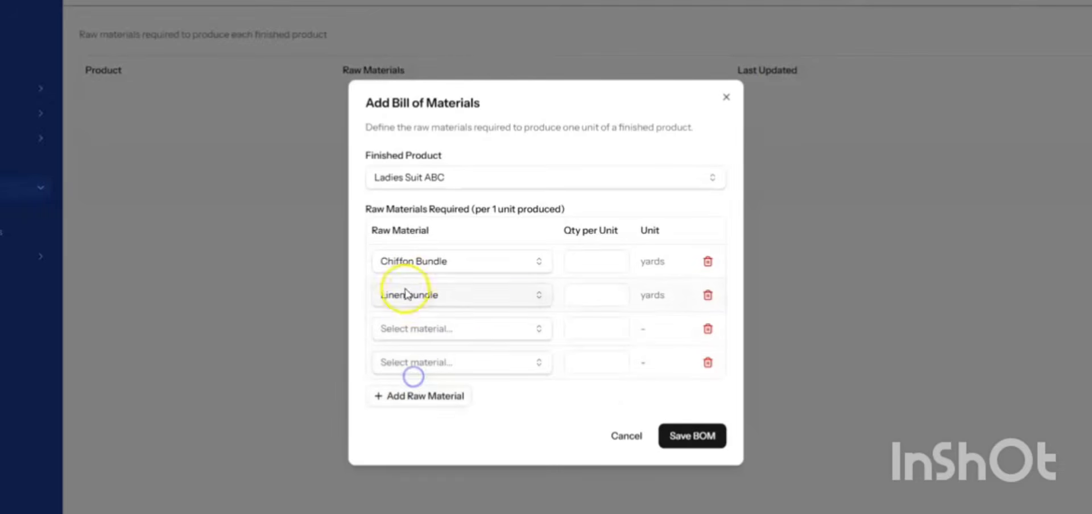
pyautogui.click(410, 330)
pyautogui.click(410, 388)
# Step: Set the quantity per unit of all three raw materials to 2.5 yards and save the bill of materials
pyautogui.click(588, 268)
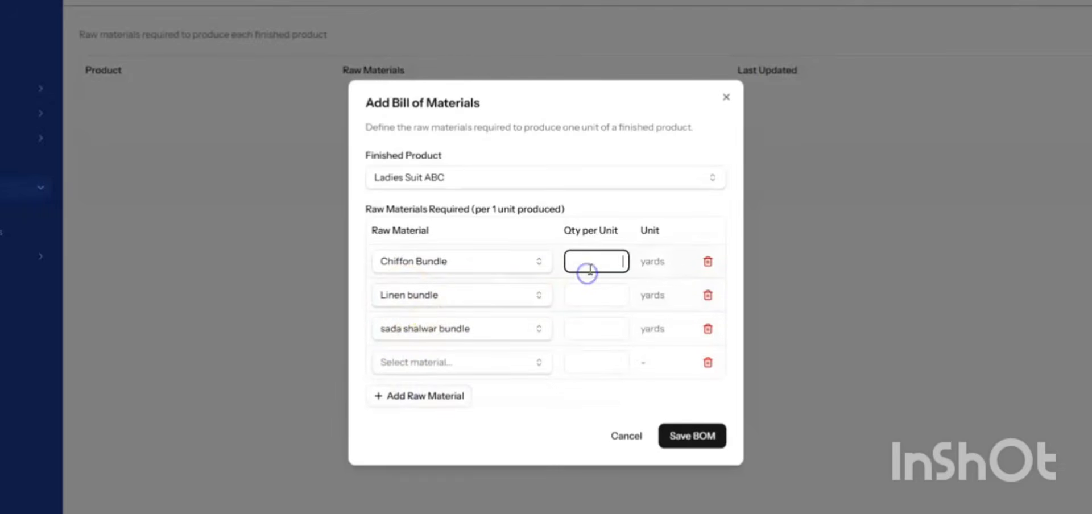
pyautogui.click(602, 290)
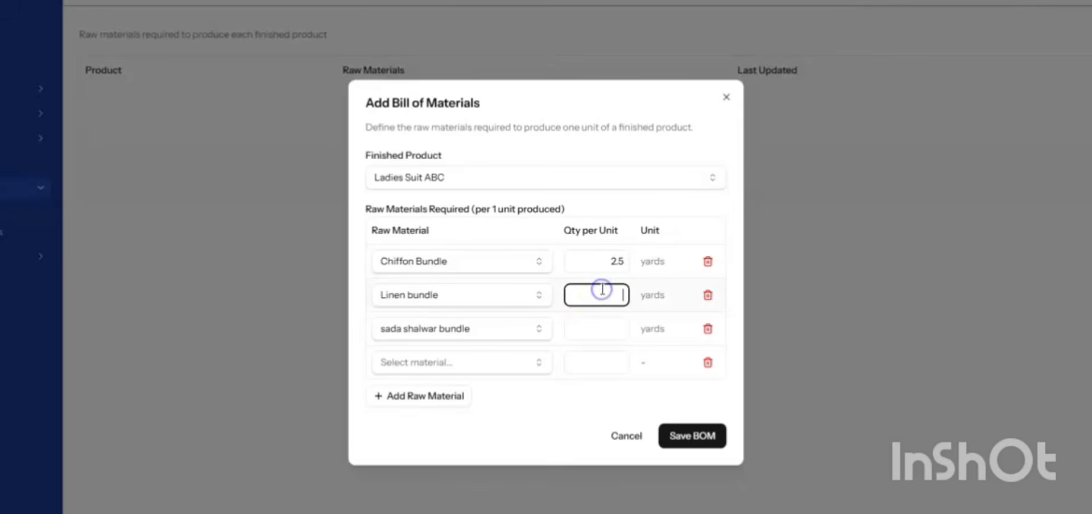
pyautogui.click(585, 329)
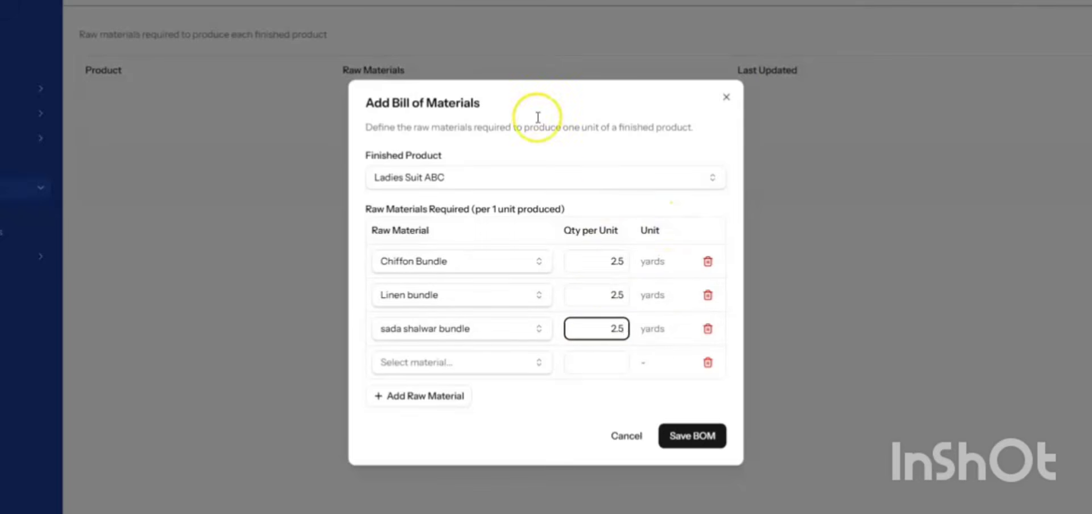
pyautogui.click(701, 441)
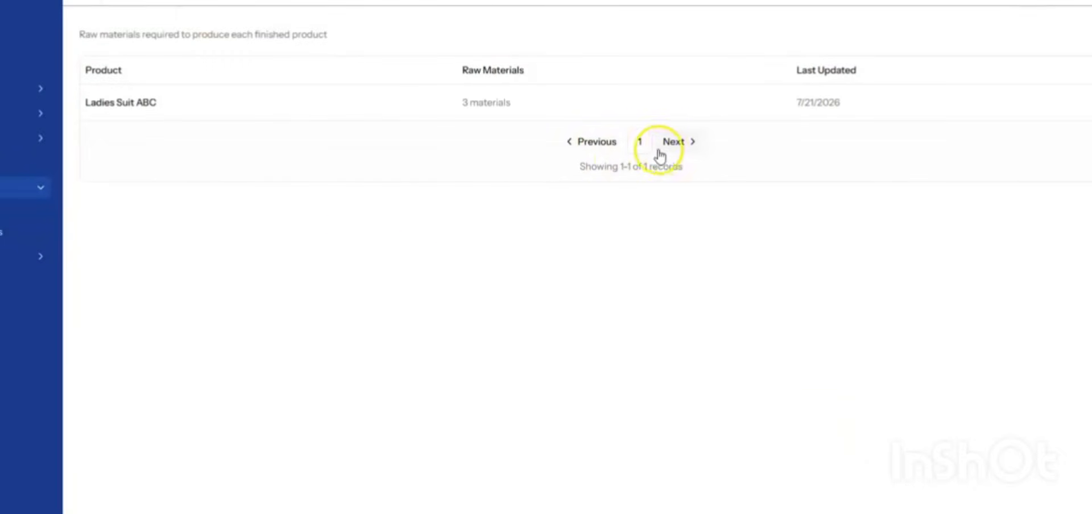
# Step: Start a new production order with Ladies Suit ABC as the finished product
pyautogui.click(1, 232)
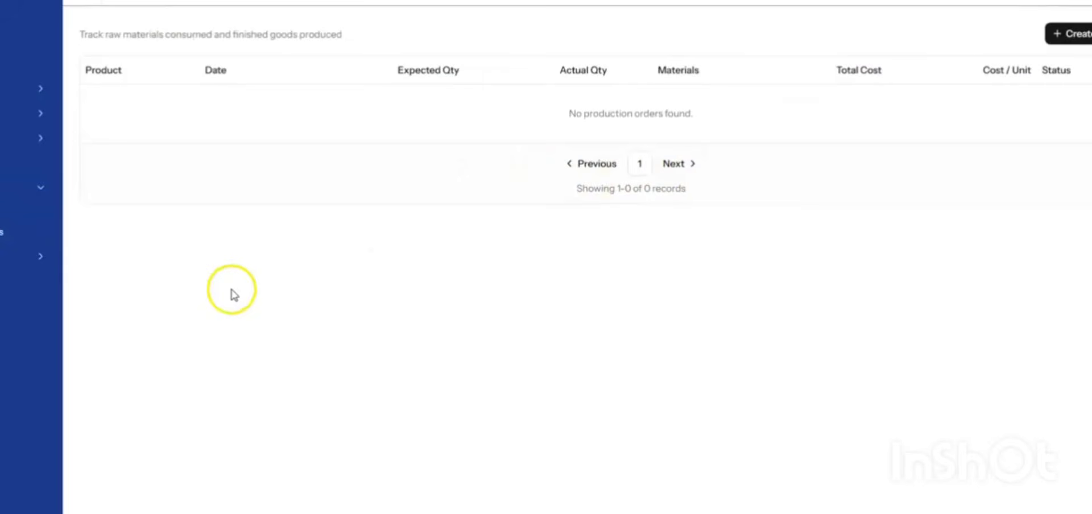
pyautogui.click(1087, 37)
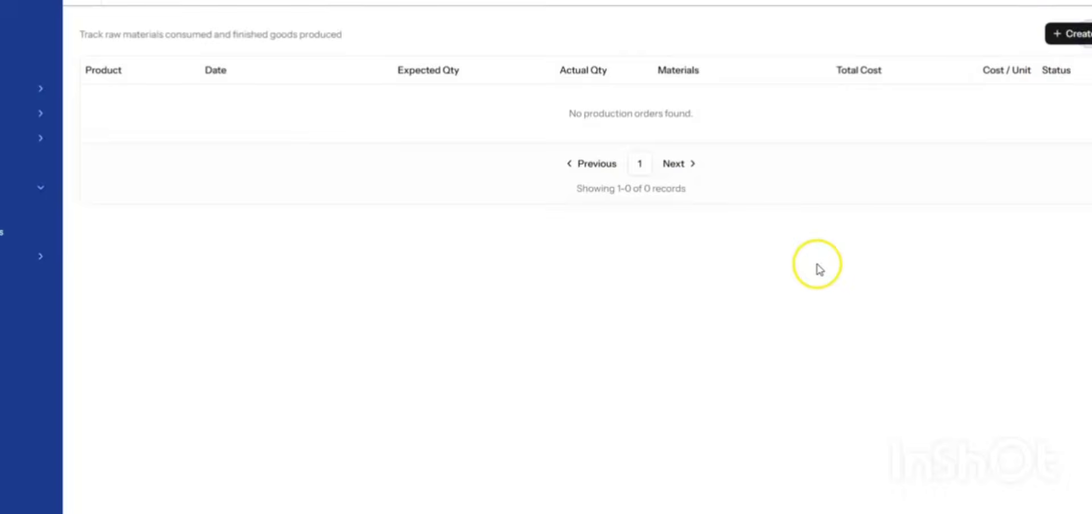
pyautogui.click(147, 68)
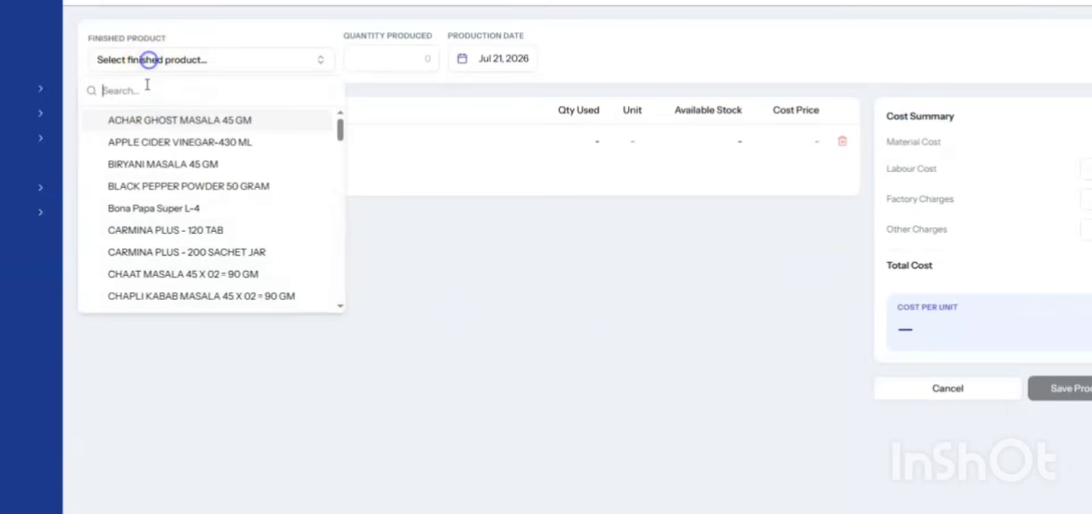
pyautogui.write('ladi')
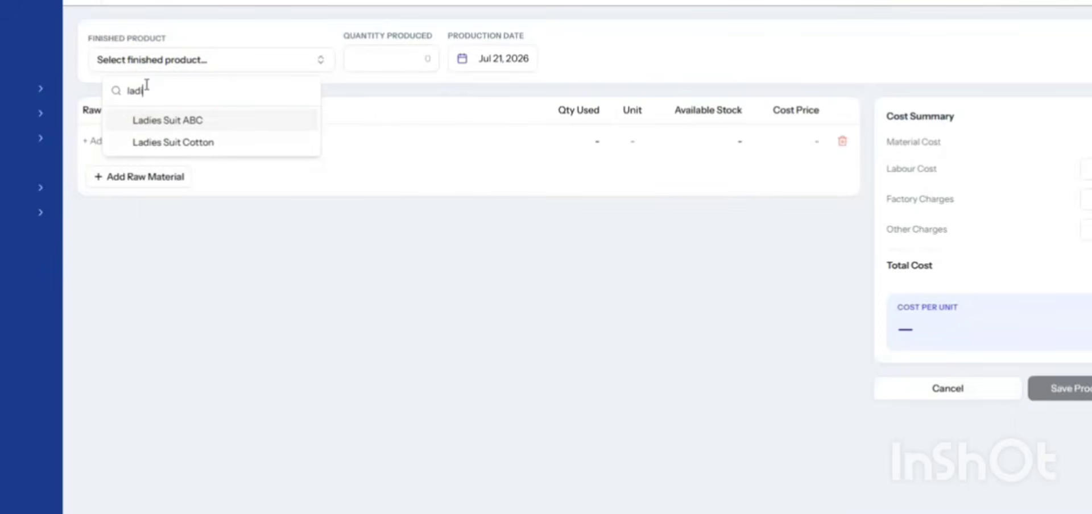
pyautogui.click(200, 132)
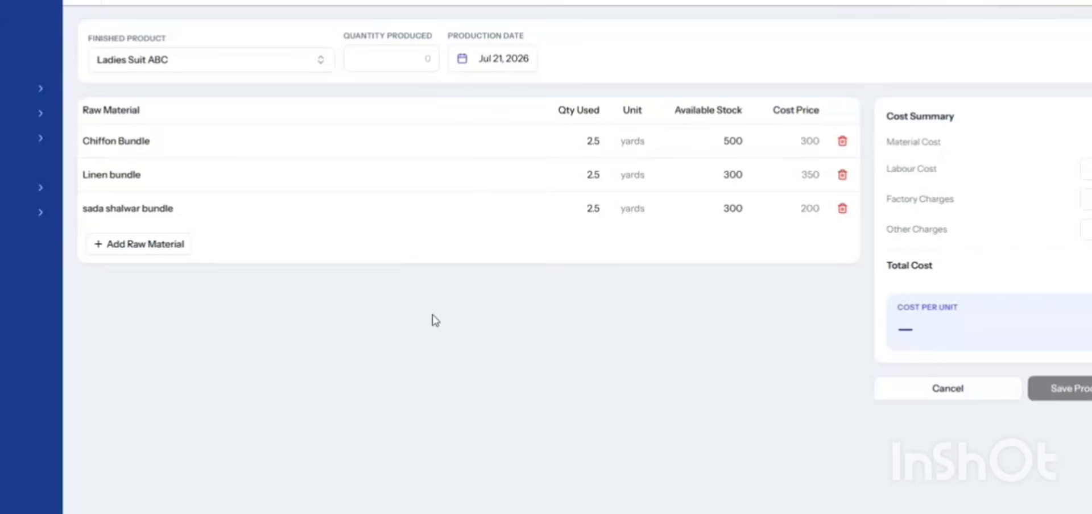
# Step: Set the quantity produced to 50, labour cost to 1000, factory charges and other charges to 500 each, and save the production order
pyautogui.click(404, 60)
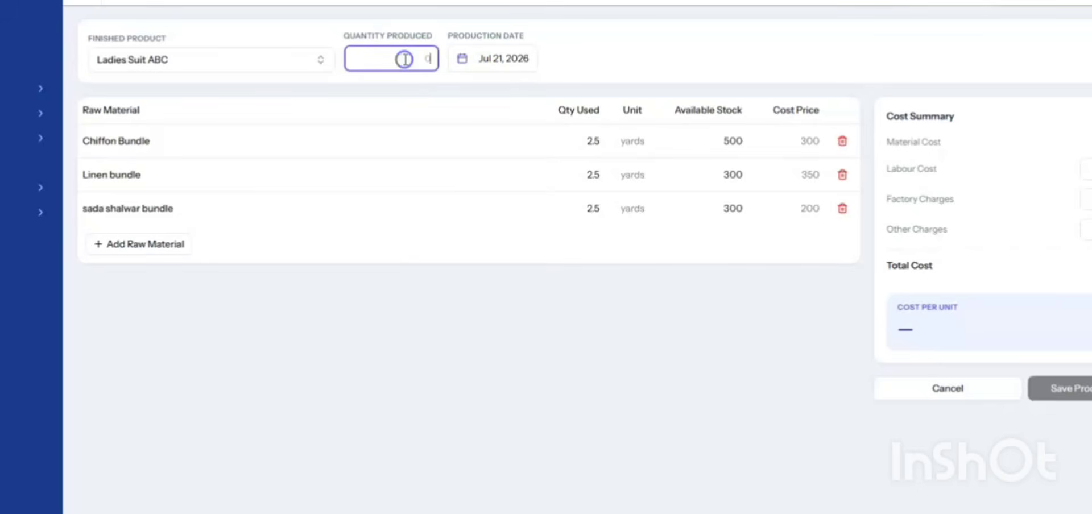
pyautogui.write('50')
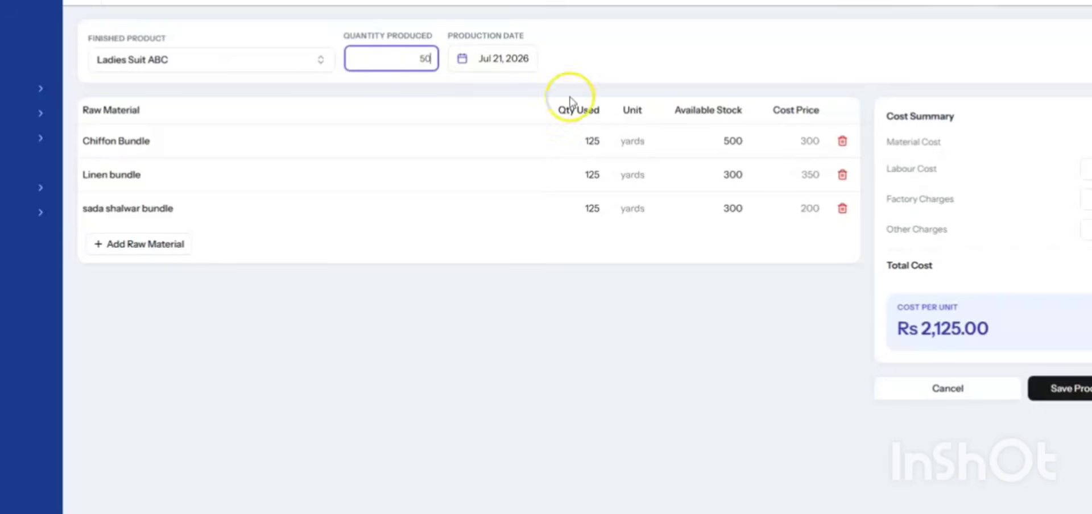
pyautogui.moveTo(887, 141); pyautogui.dragTo(941, 142)
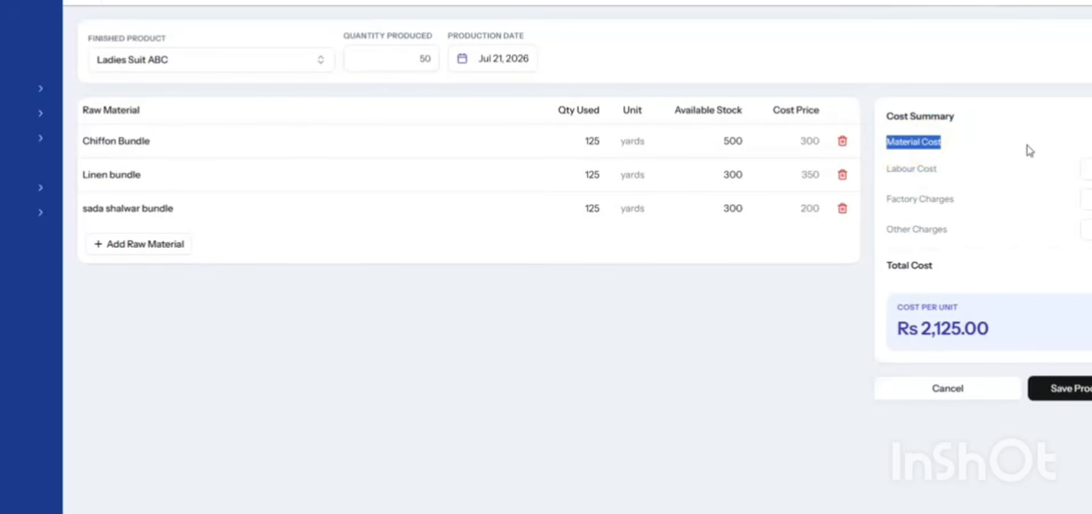
pyautogui.click(968, 147)
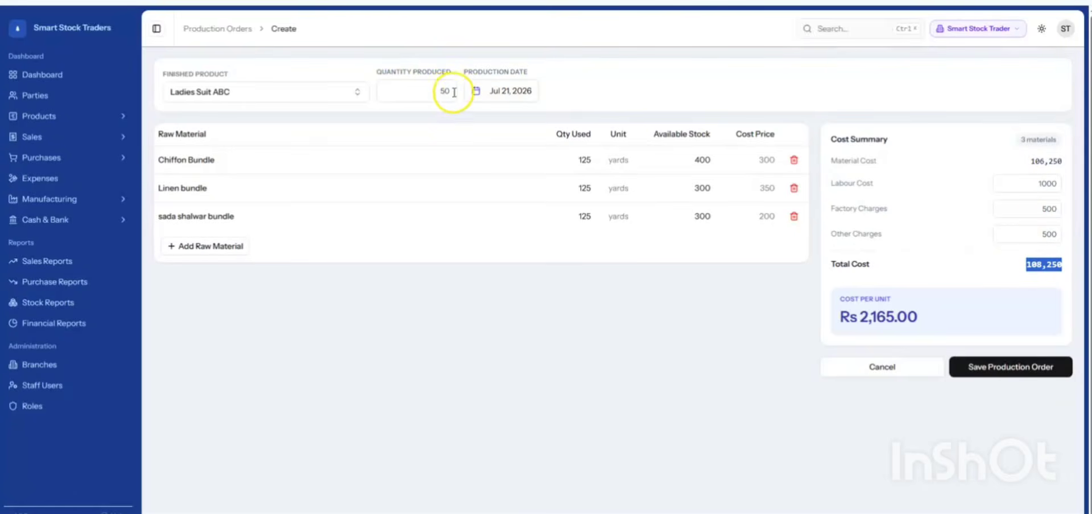
pyautogui.click(686, 86)
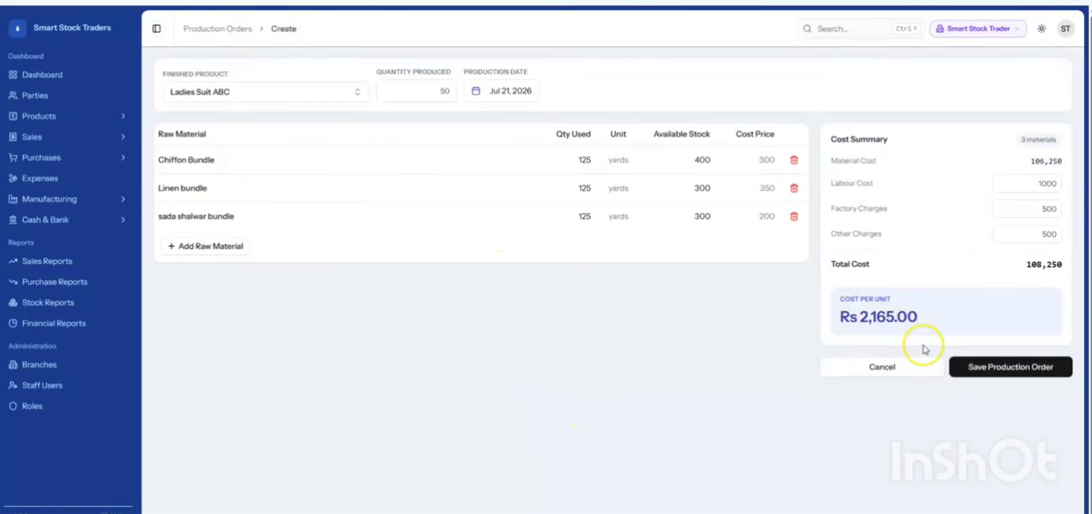
pyautogui.click(1000, 371)
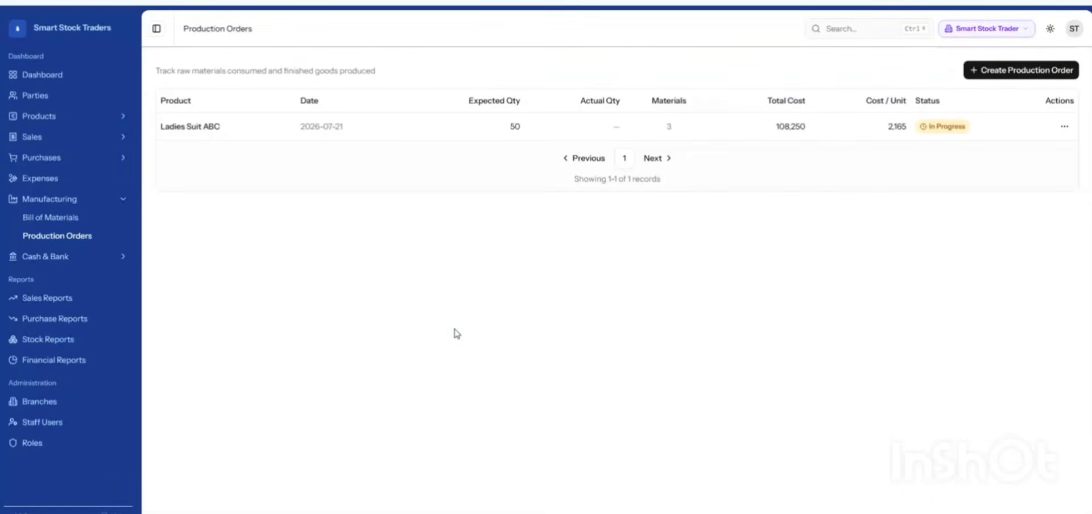
# Step: Check the status of the Ladies Suit ABC order in the production order list
pyautogui.click(944, 130)
pyautogui.doubleClick(944, 129)
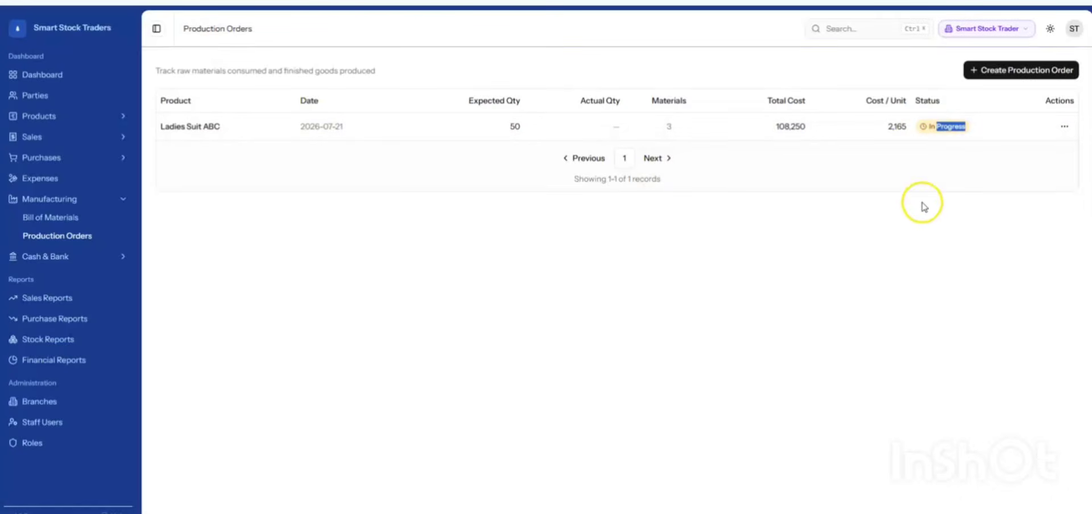
pyautogui.click(873, 234)
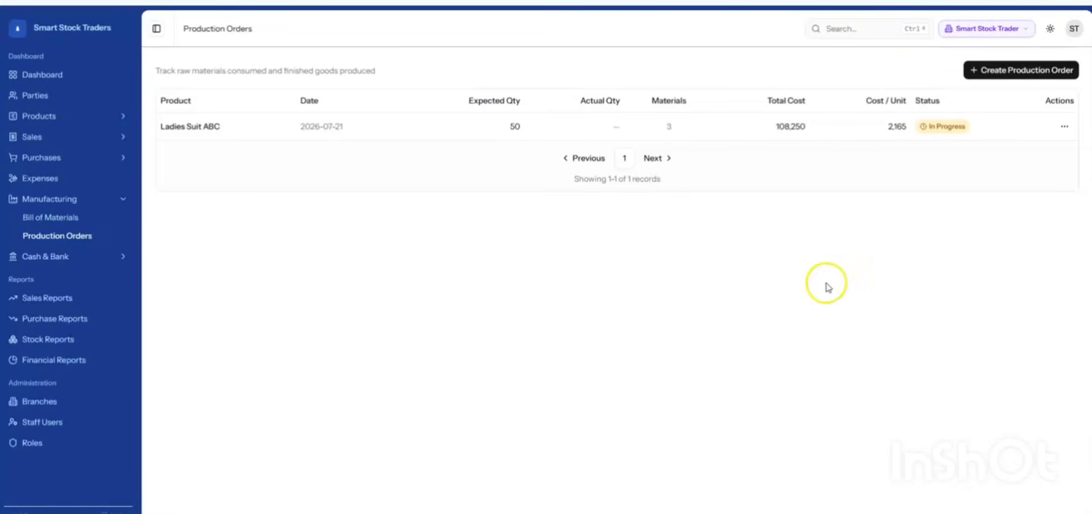
# Step: Mark the Ladies Suit ABC production order as complete with an actual quantity produced of 45
pyautogui.click(1064, 126)
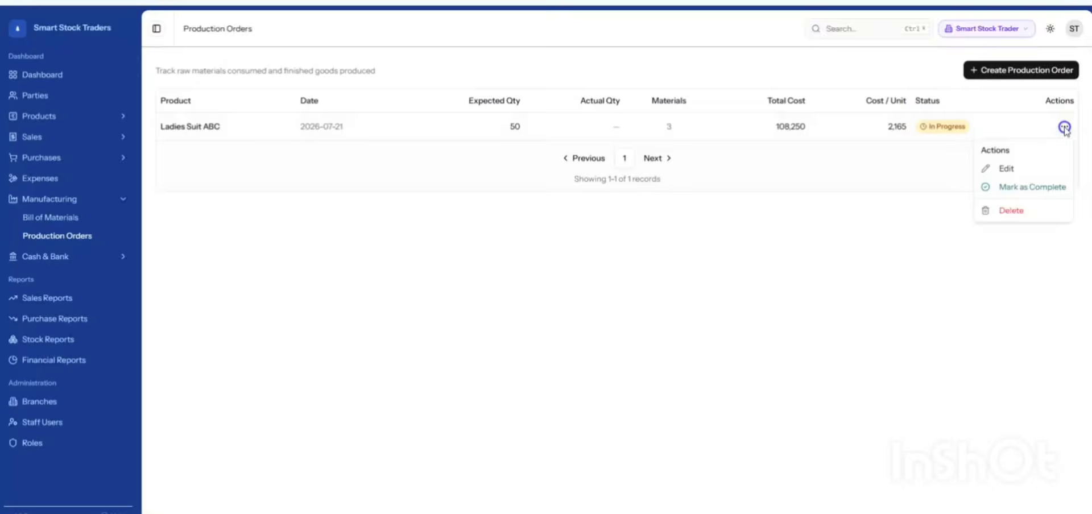
pyautogui.click(1032, 188)
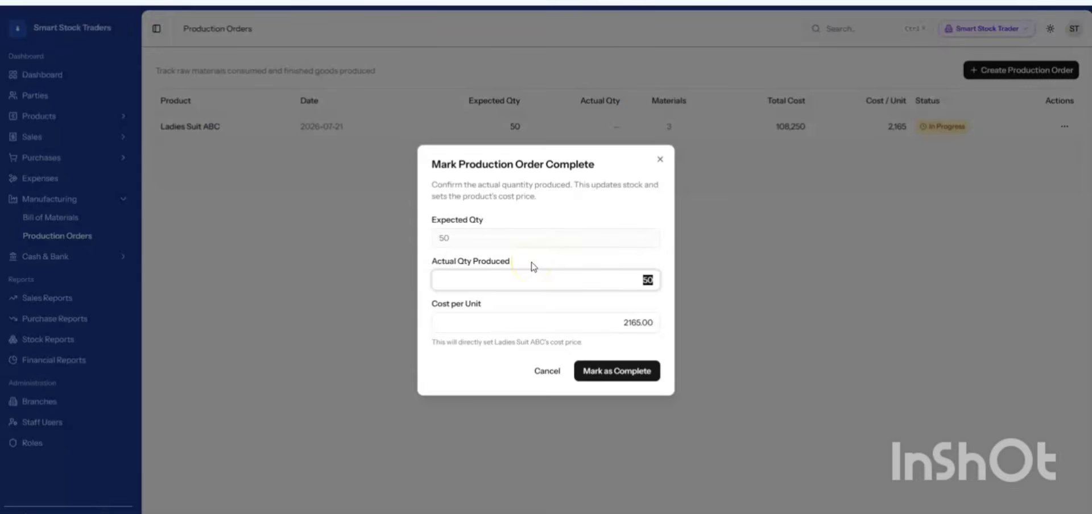
pyautogui.doubleClick(647, 282)
pyautogui.write('45')
pyautogui.doubleClick(631, 322)
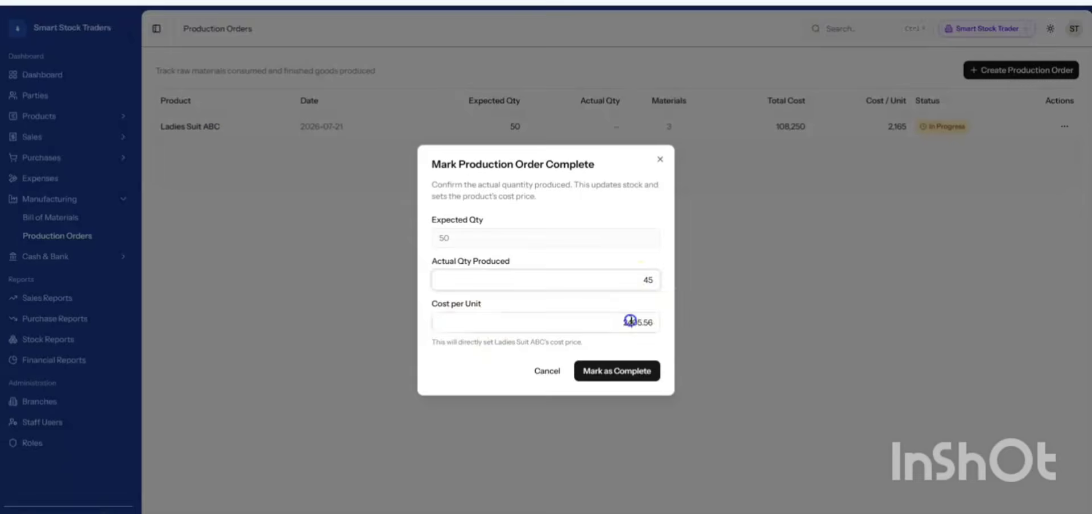
pyautogui.click(660, 305)
pyautogui.doubleClick(634, 322)
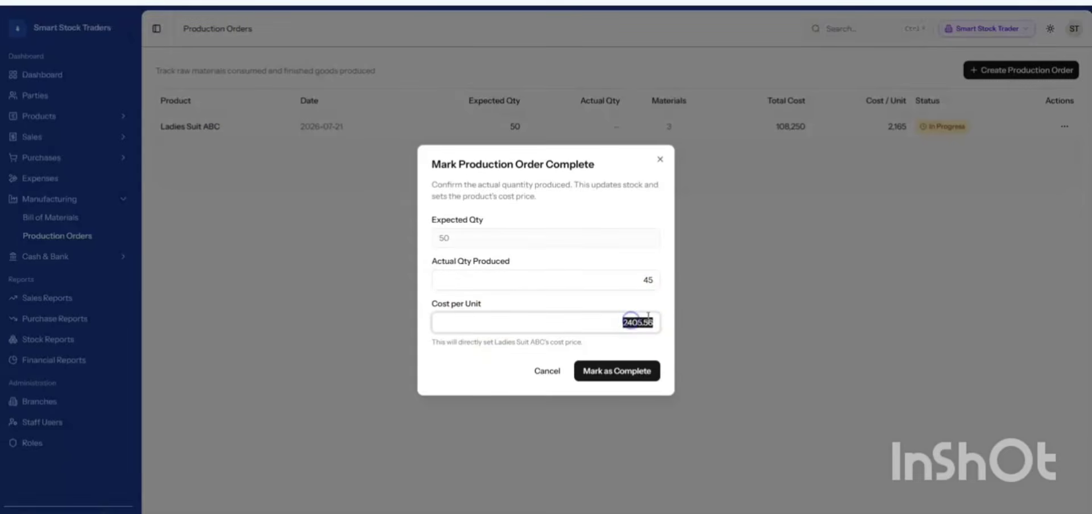
pyautogui.click(664, 303)
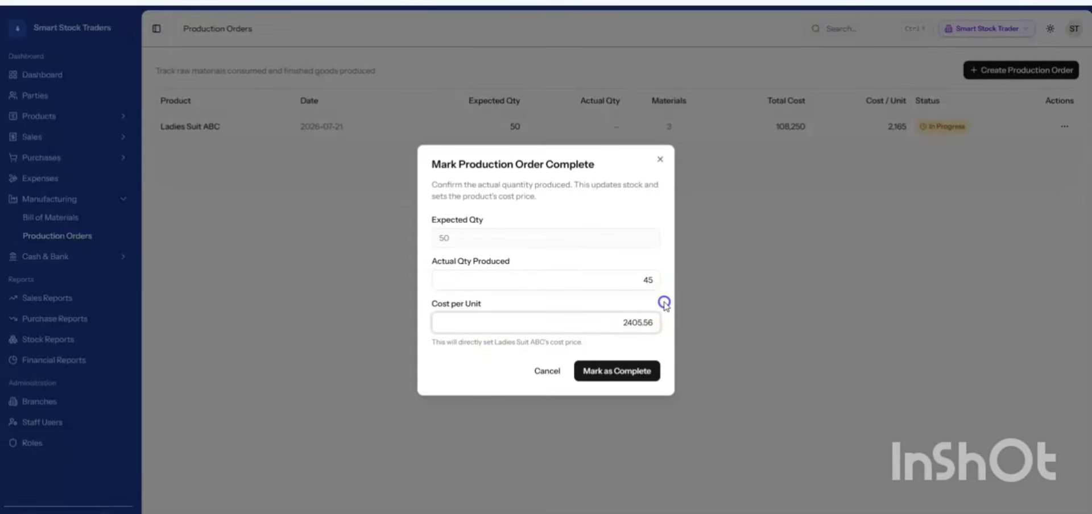
pyautogui.click(618, 373)
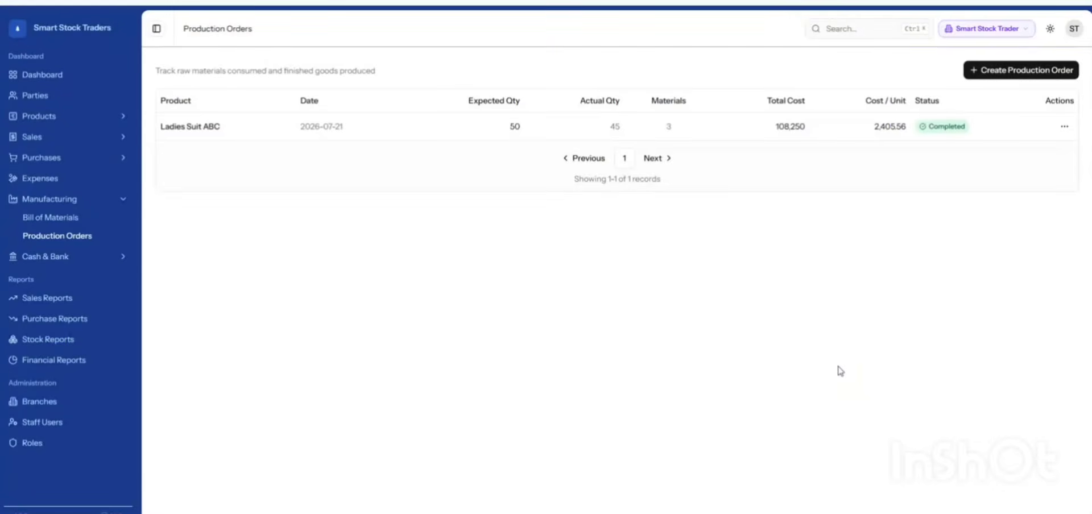
# Step: Open the Stock Summary report and filter it by the Raw Material category to check the remaining quantities
pyautogui.click(67, 344)
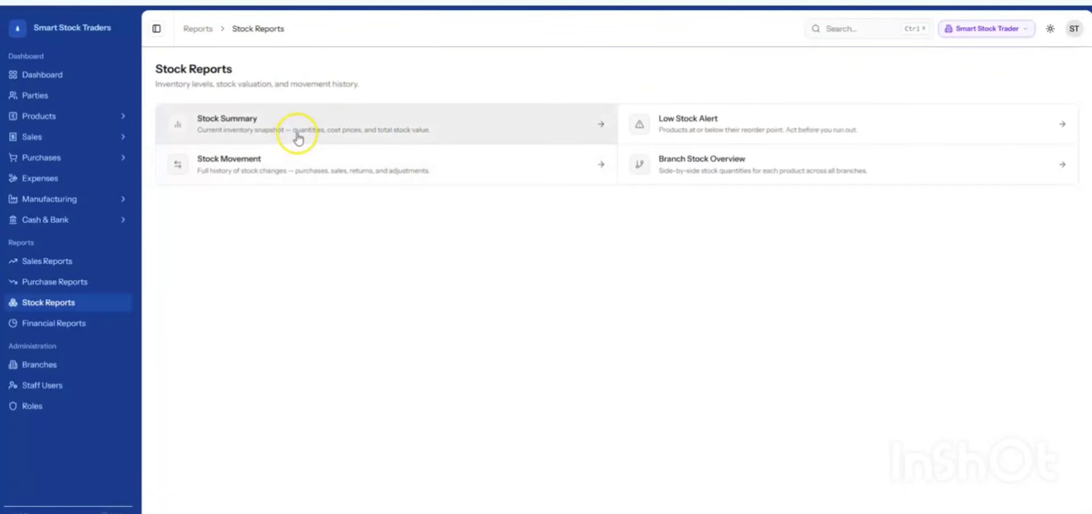
pyautogui.click(340, 129)
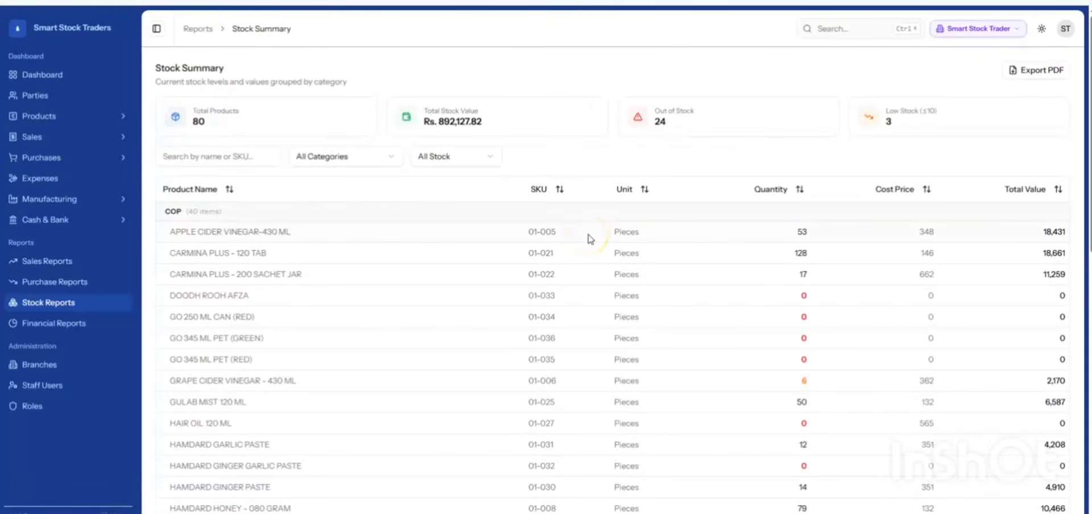
pyautogui.click(343, 161)
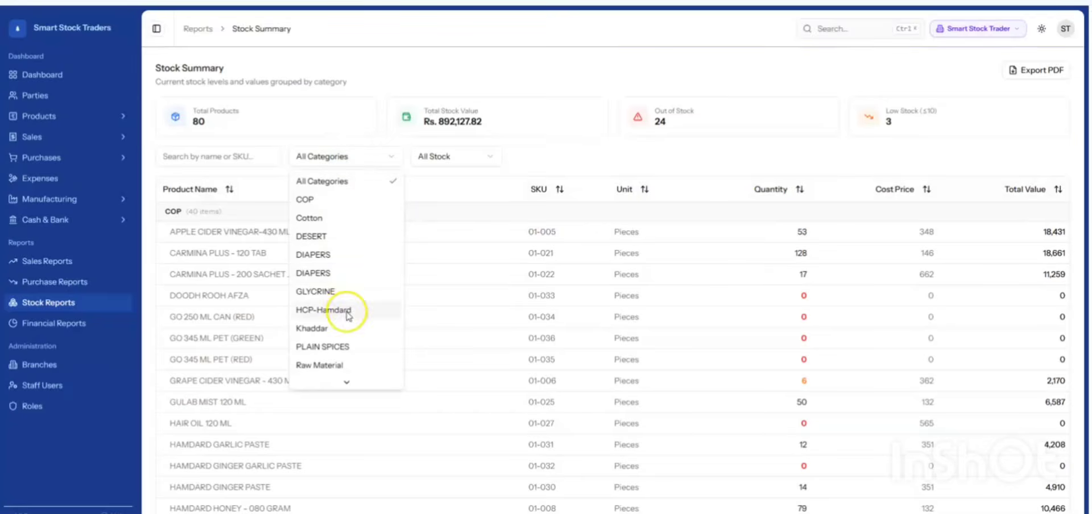
pyautogui.click(326, 365)
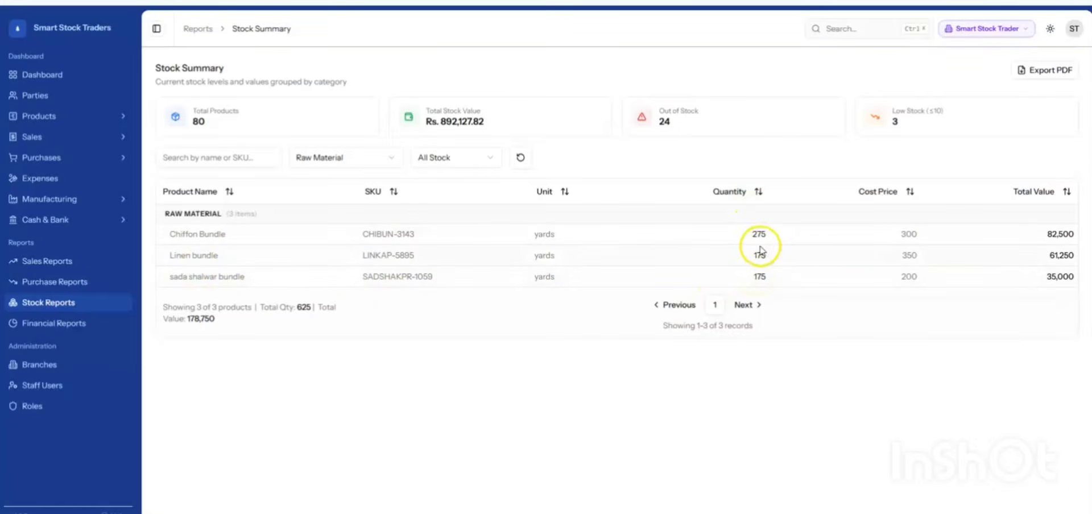
# Step: Filter the Stock Summary by the Khaddar category and check the quantity of Ladies Suit ABC
pyautogui.click(322, 158)
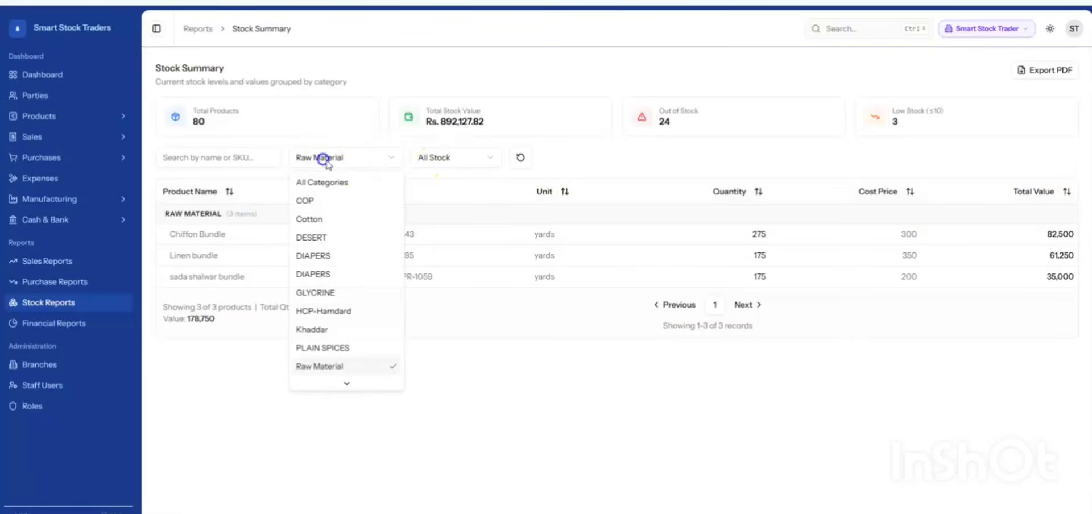
pyautogui.scroll(-1, 343, 307)
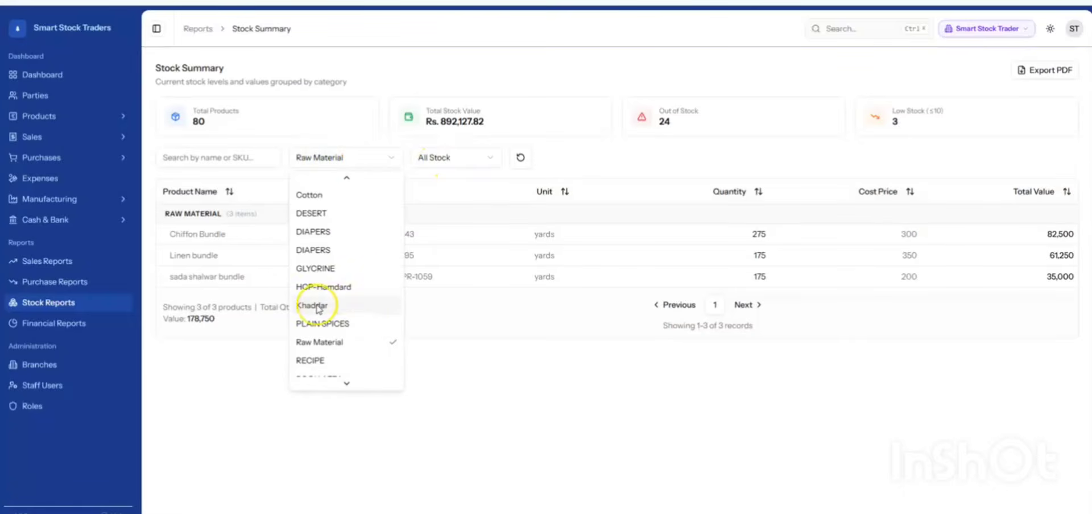
pyautogui.click(318, 309)
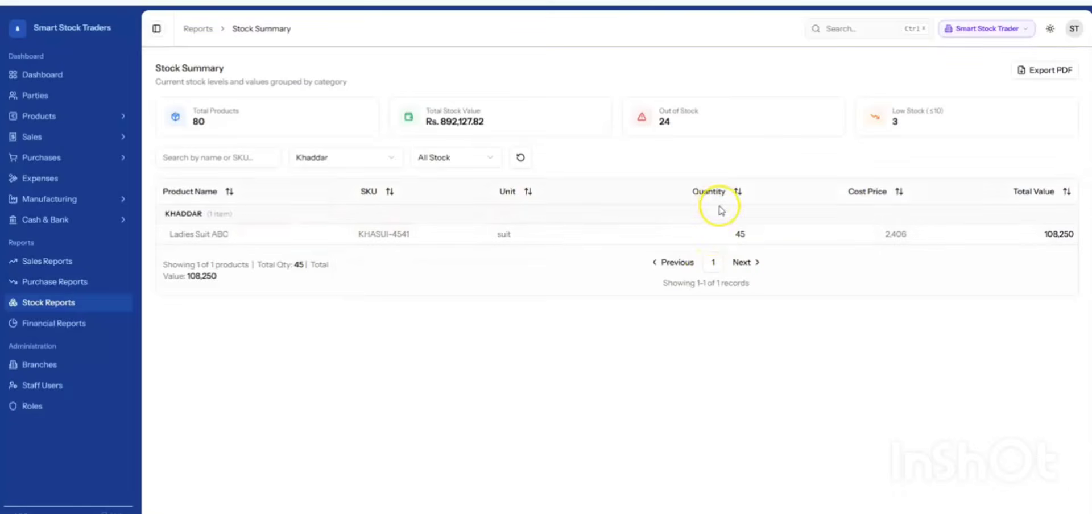
pyautogui.doubleClick(739, 233)
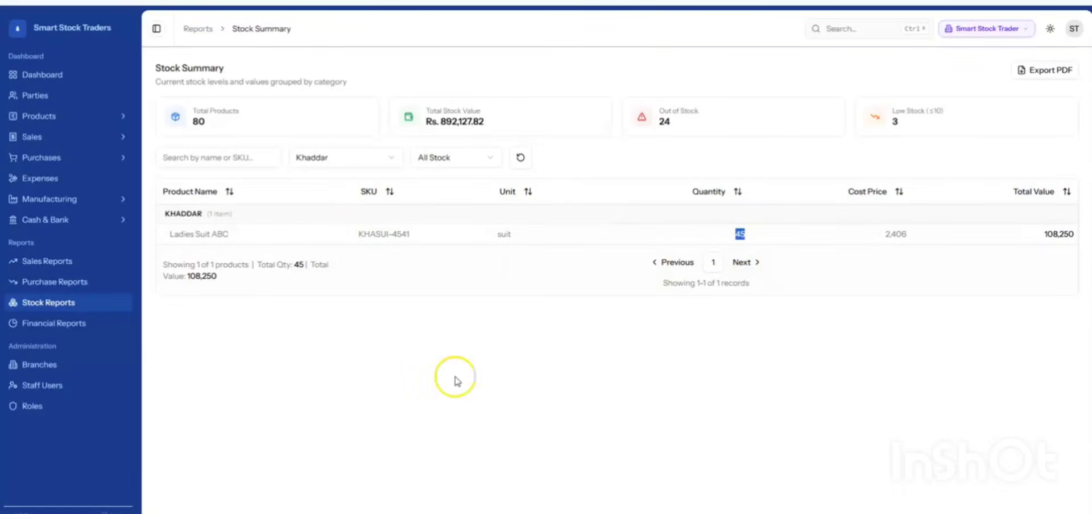
# Step: Check the stock of Chiffon Bundle, sada shalwar bundle and Ladies Suit ABC in the list of all products
pyautogui.click(38, 118)
pyautogui.click(46, 136)
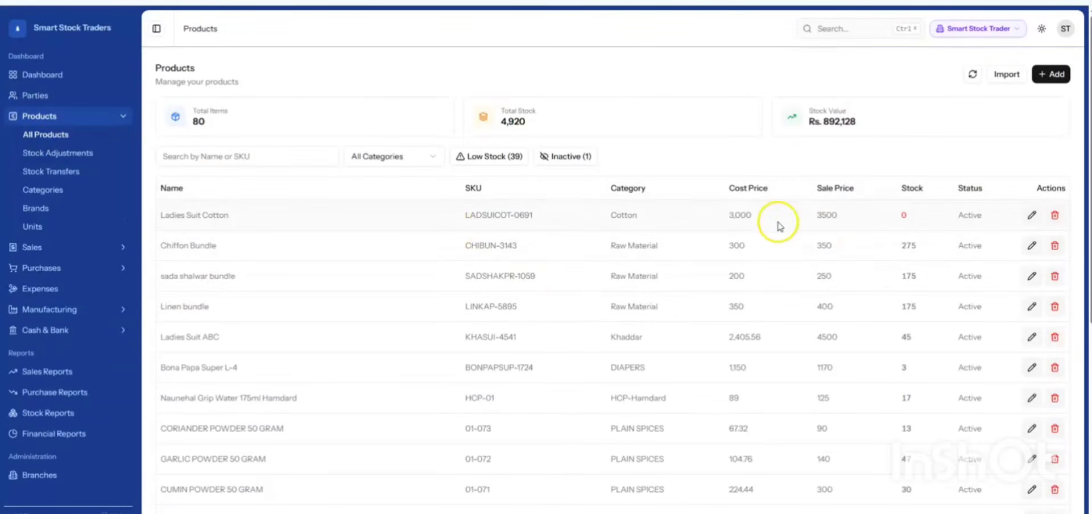
pyautogui.click(908, 247)
pyautogui.doubleClick(907, 277)
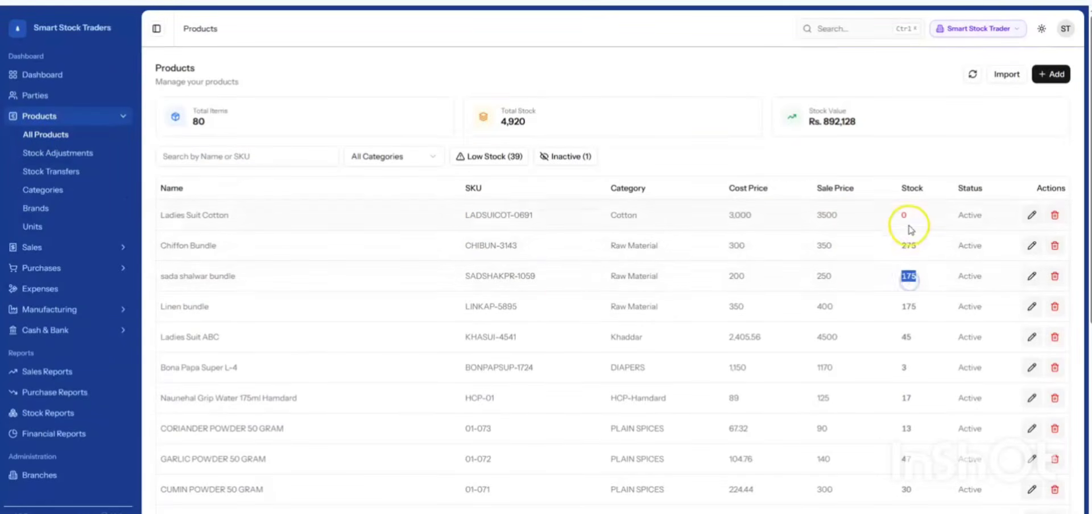
pyautogui.doubleClick(906, 336)
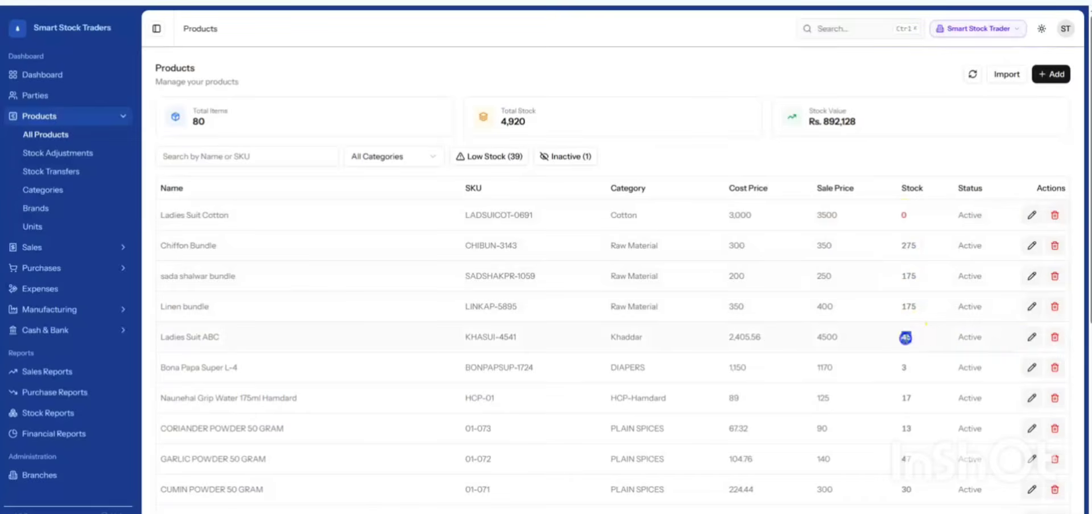